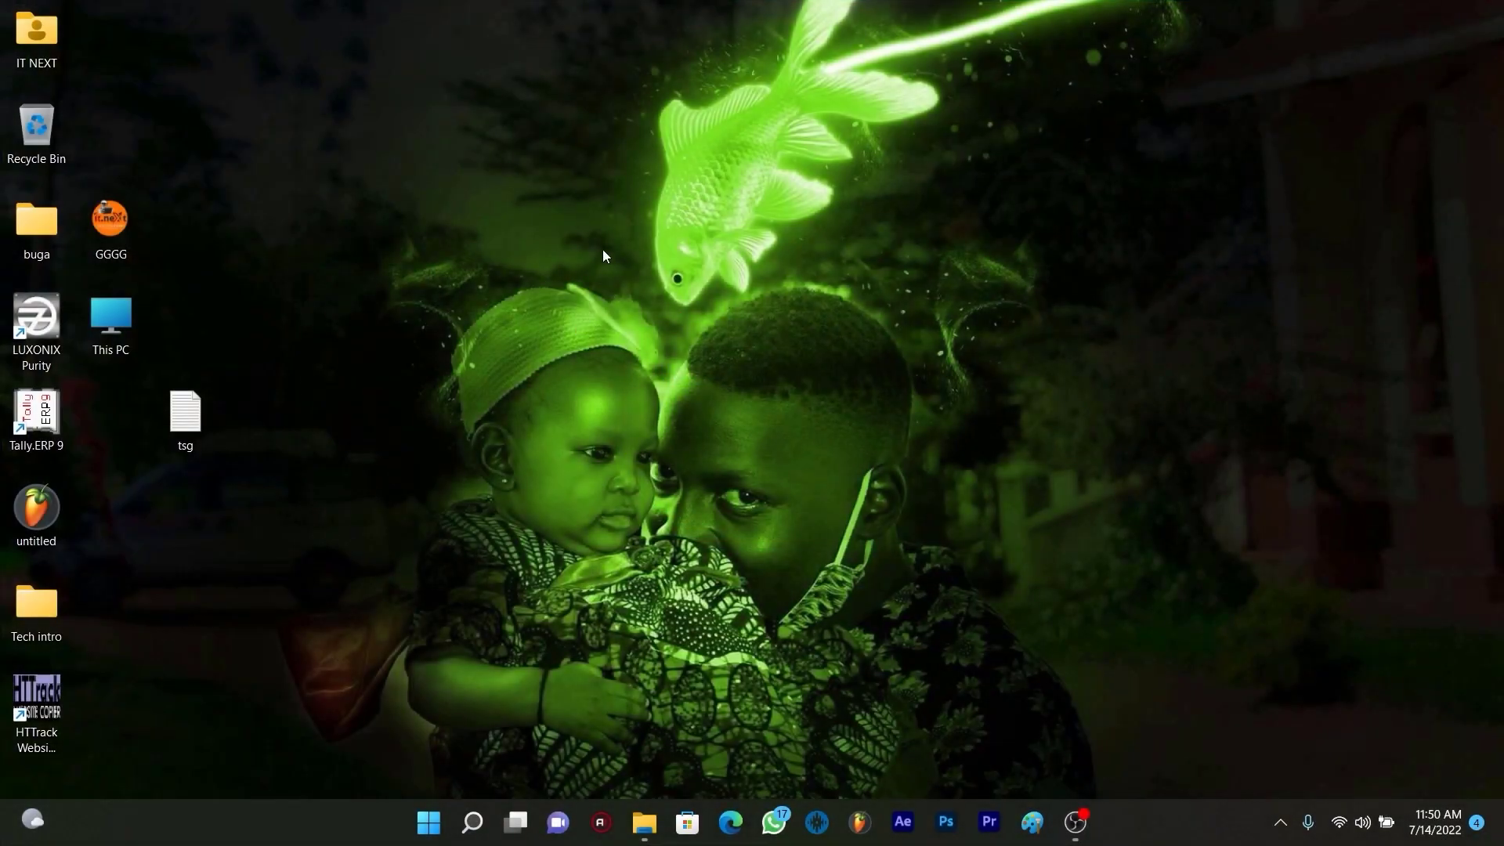
Refresh the Windows desktop twice from its context menu.
right_click(605, 251)
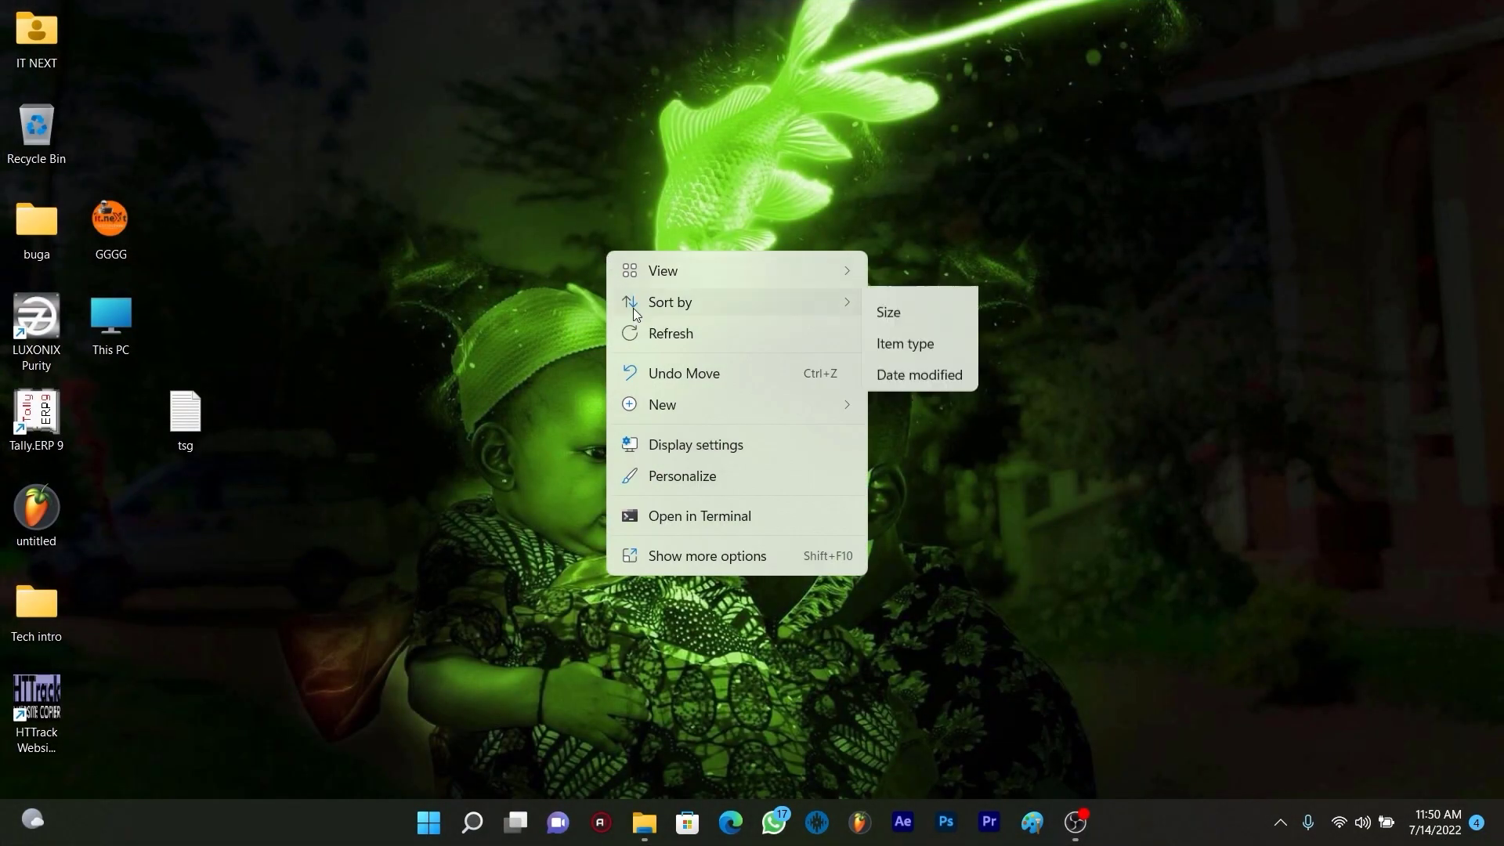
click(661, 339)
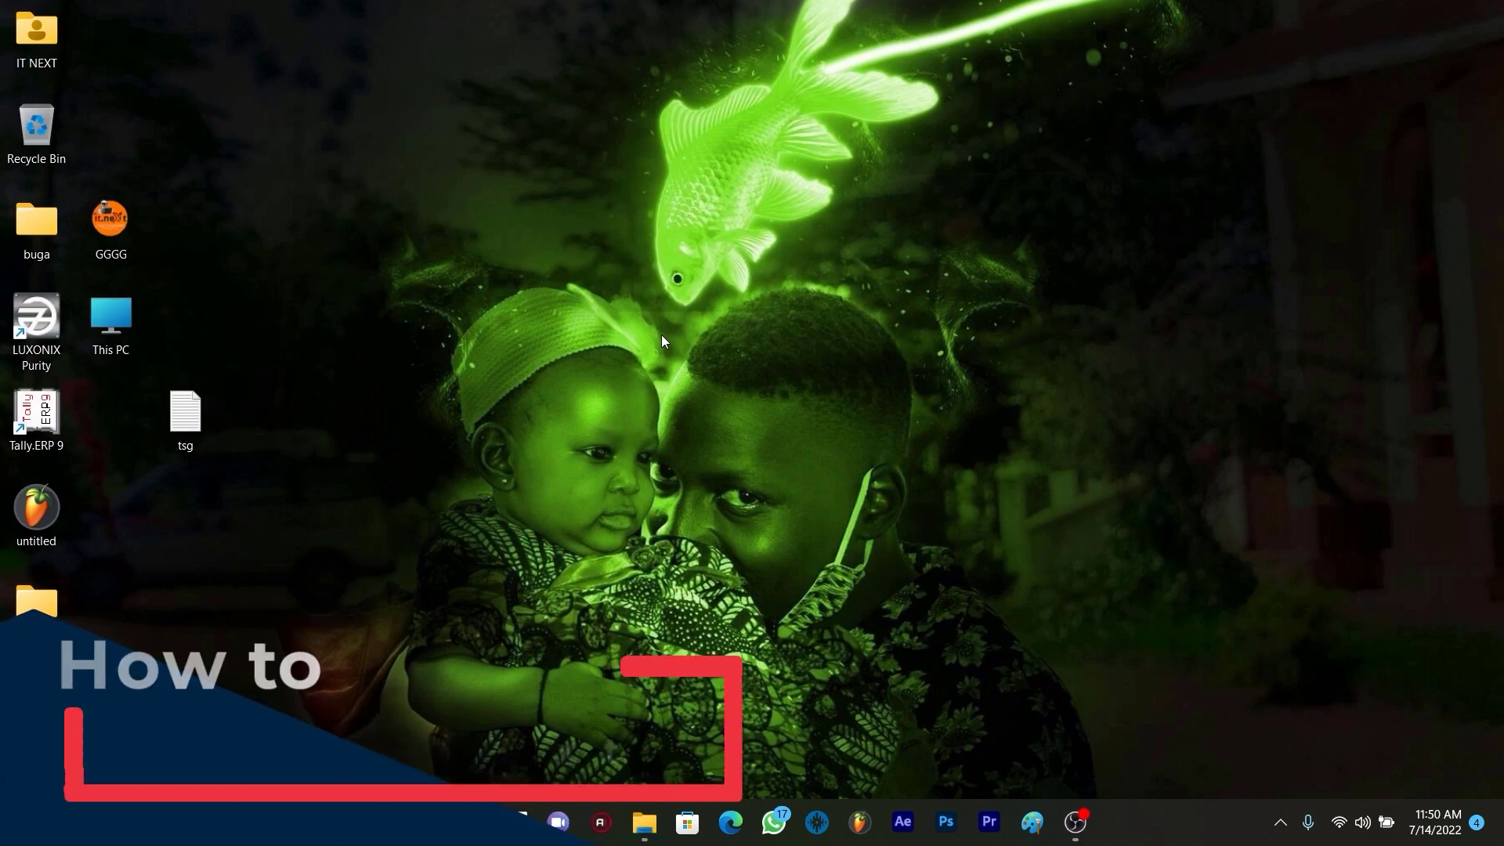
right_click(698, 373)
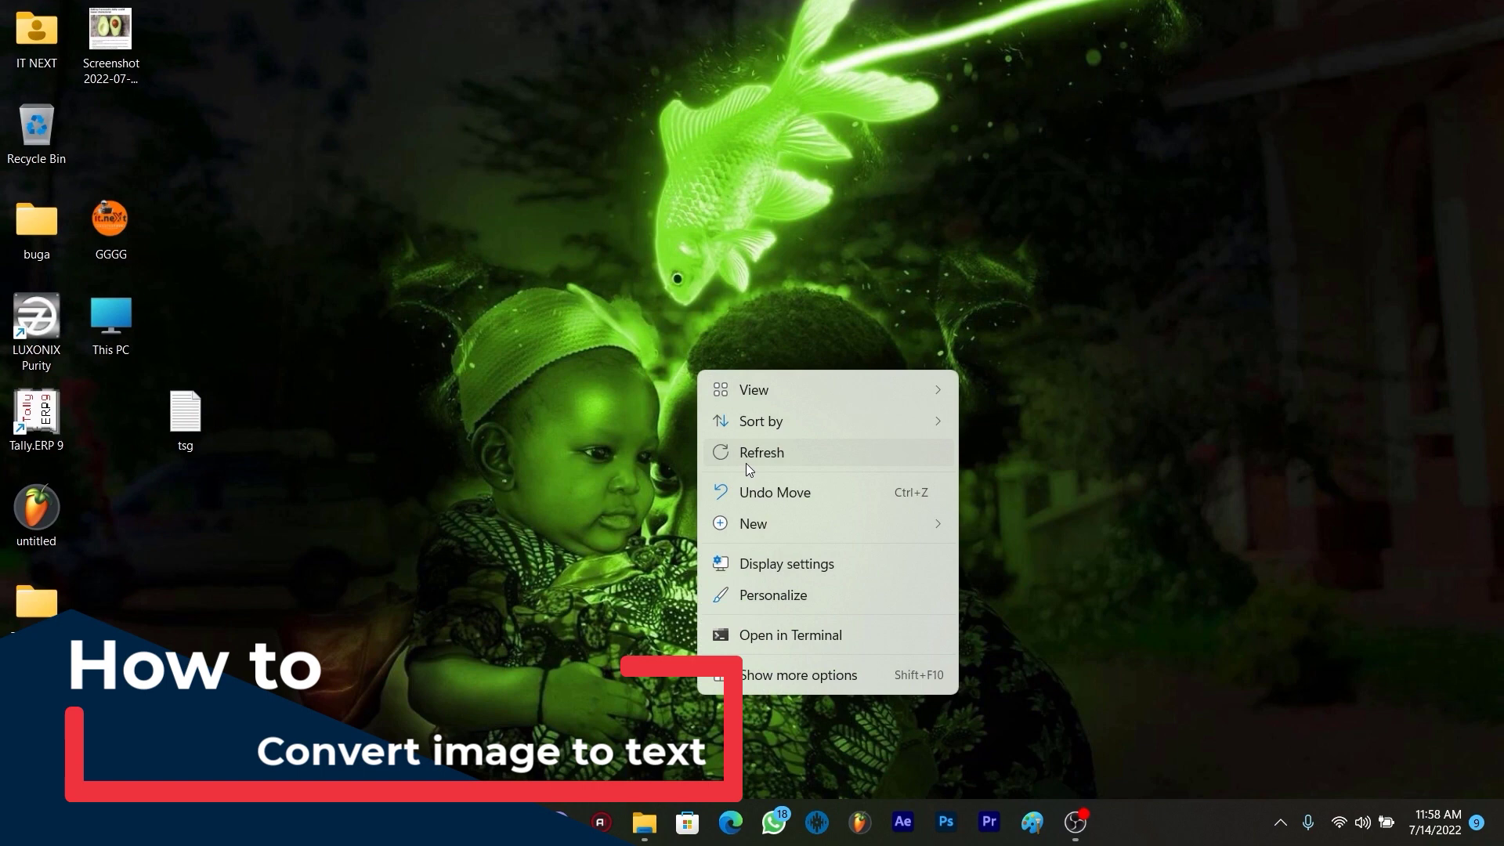
click(777, 457)
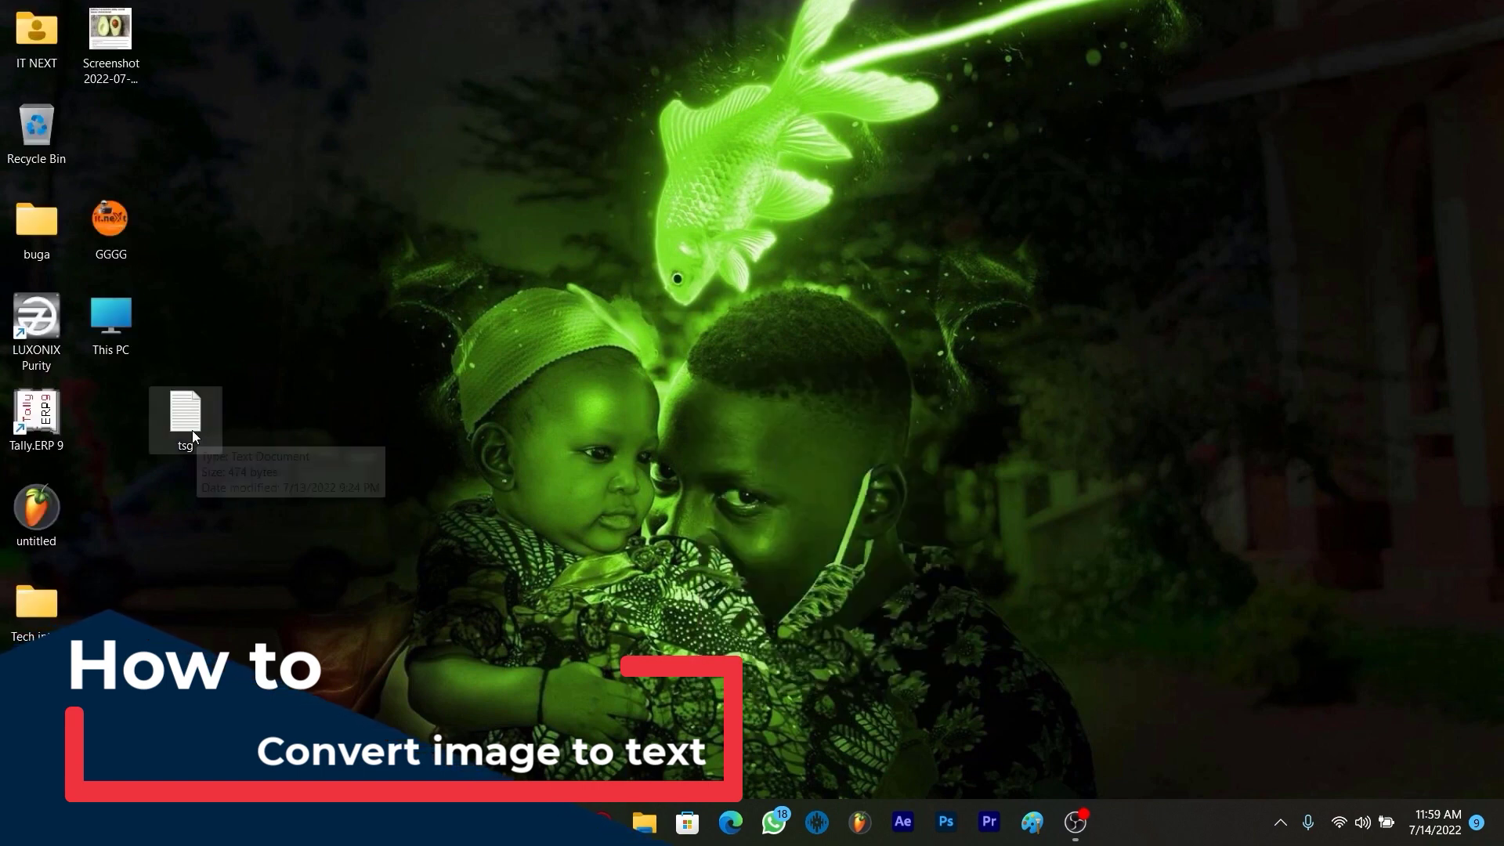
Move tsg into the second icon column and the avocado screenshot to mid-desktop.
drag(192, 423, 127, 426)
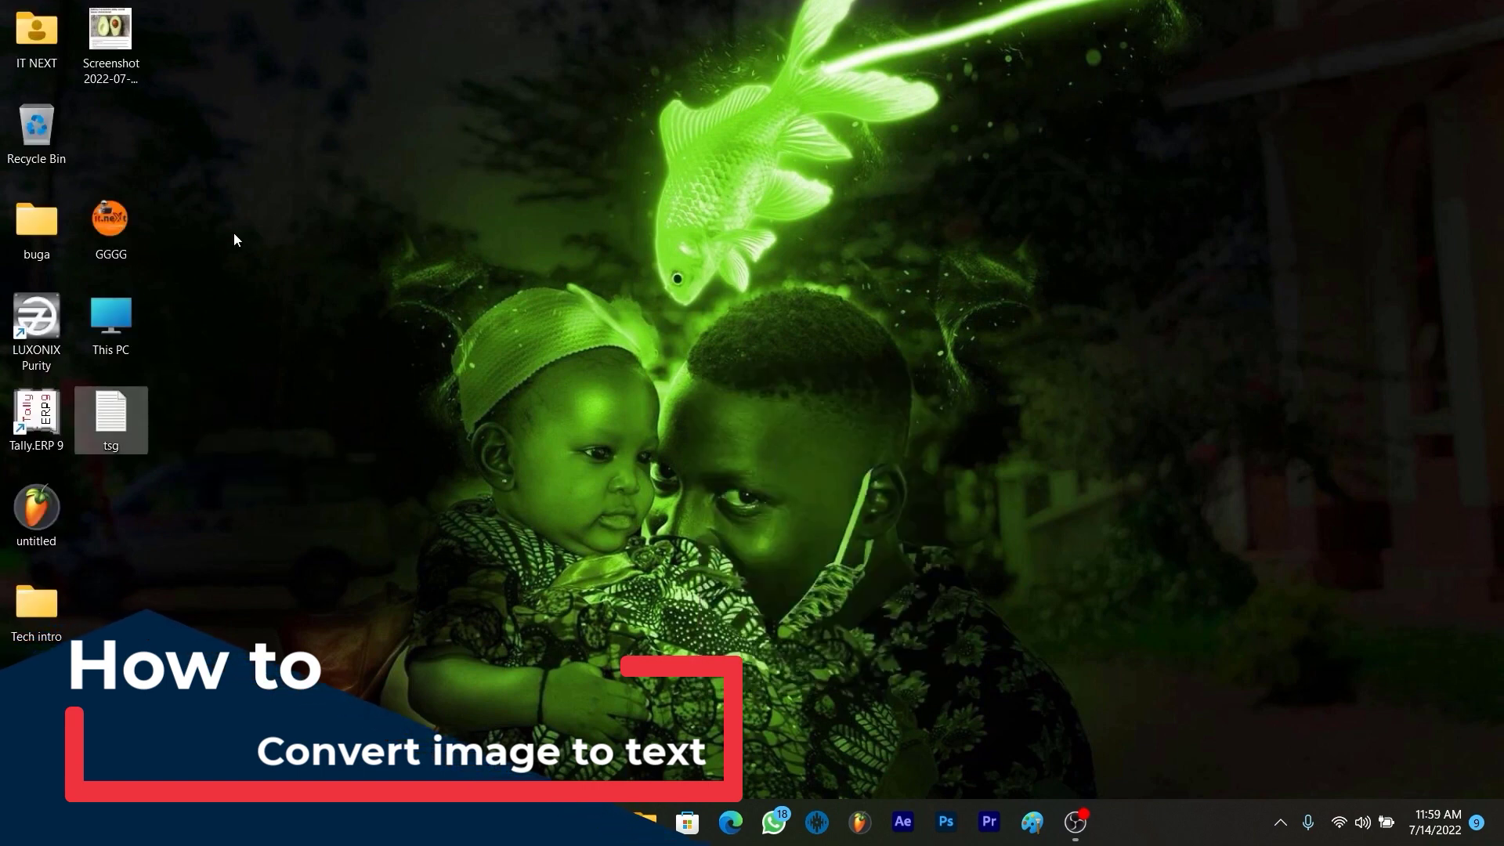
drag(130, 59, 410, 335)
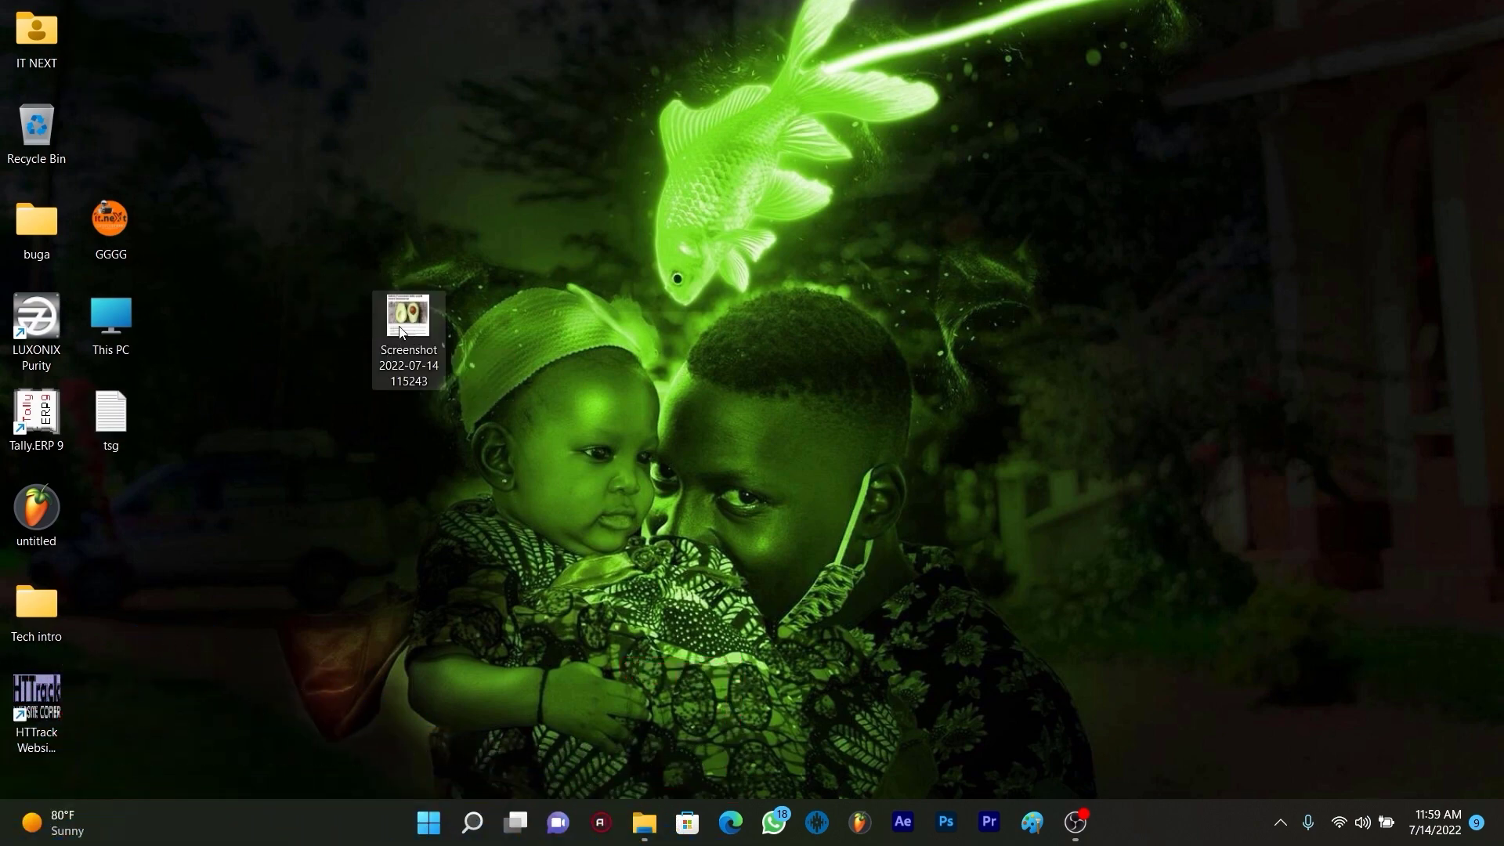
View the avocado screenshot in Picasa Photo Viewer, then close the viewer.
double_click(403, 333)
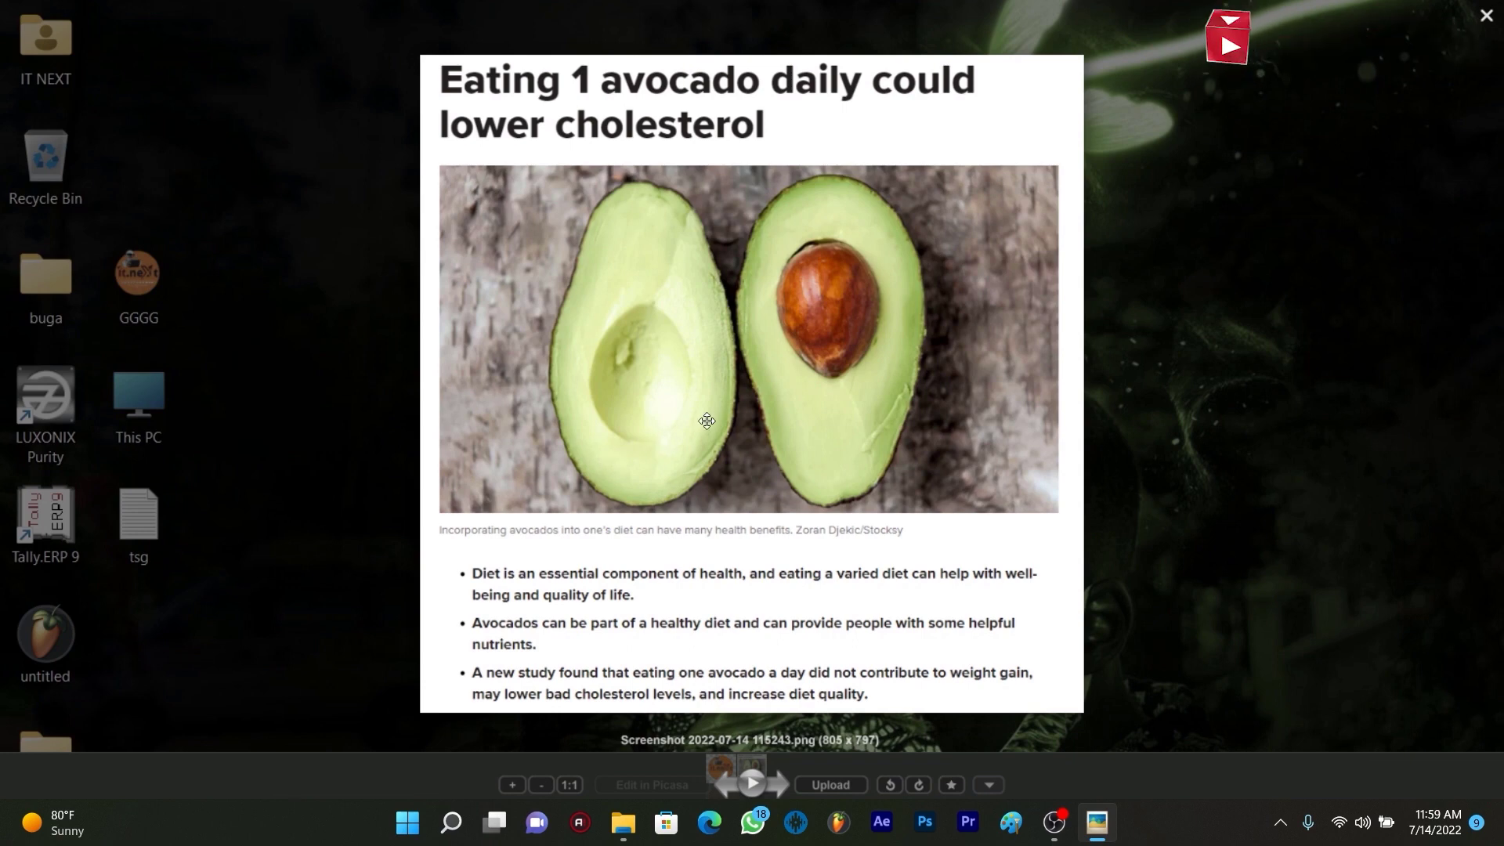
drag(771, 409, 625, 600)
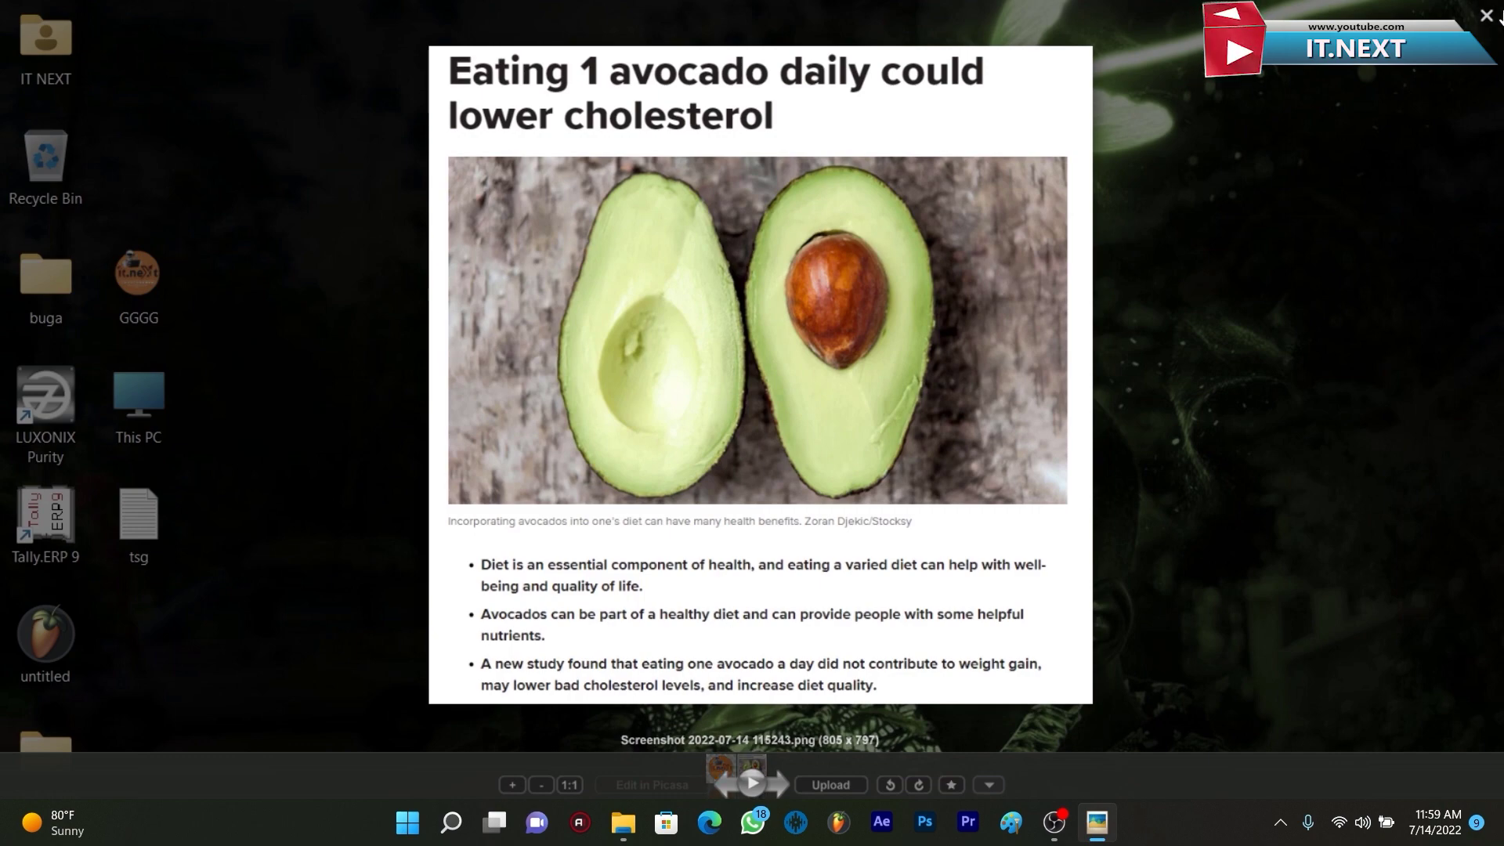
click(1486, 15)
Launch Microsoft Word from a Start menu search for 'word'.
key(super)
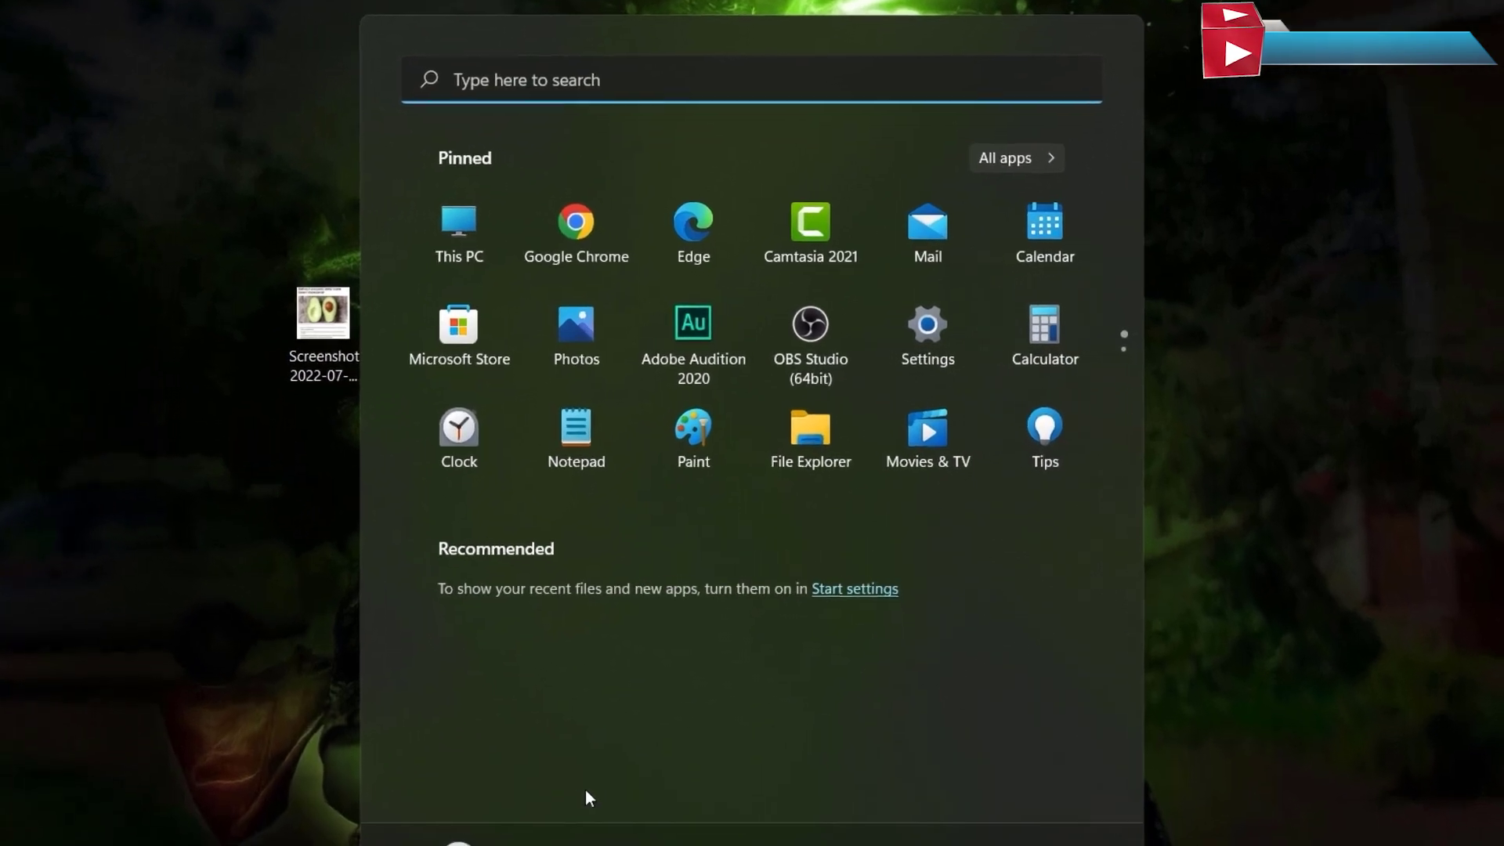
text(word)
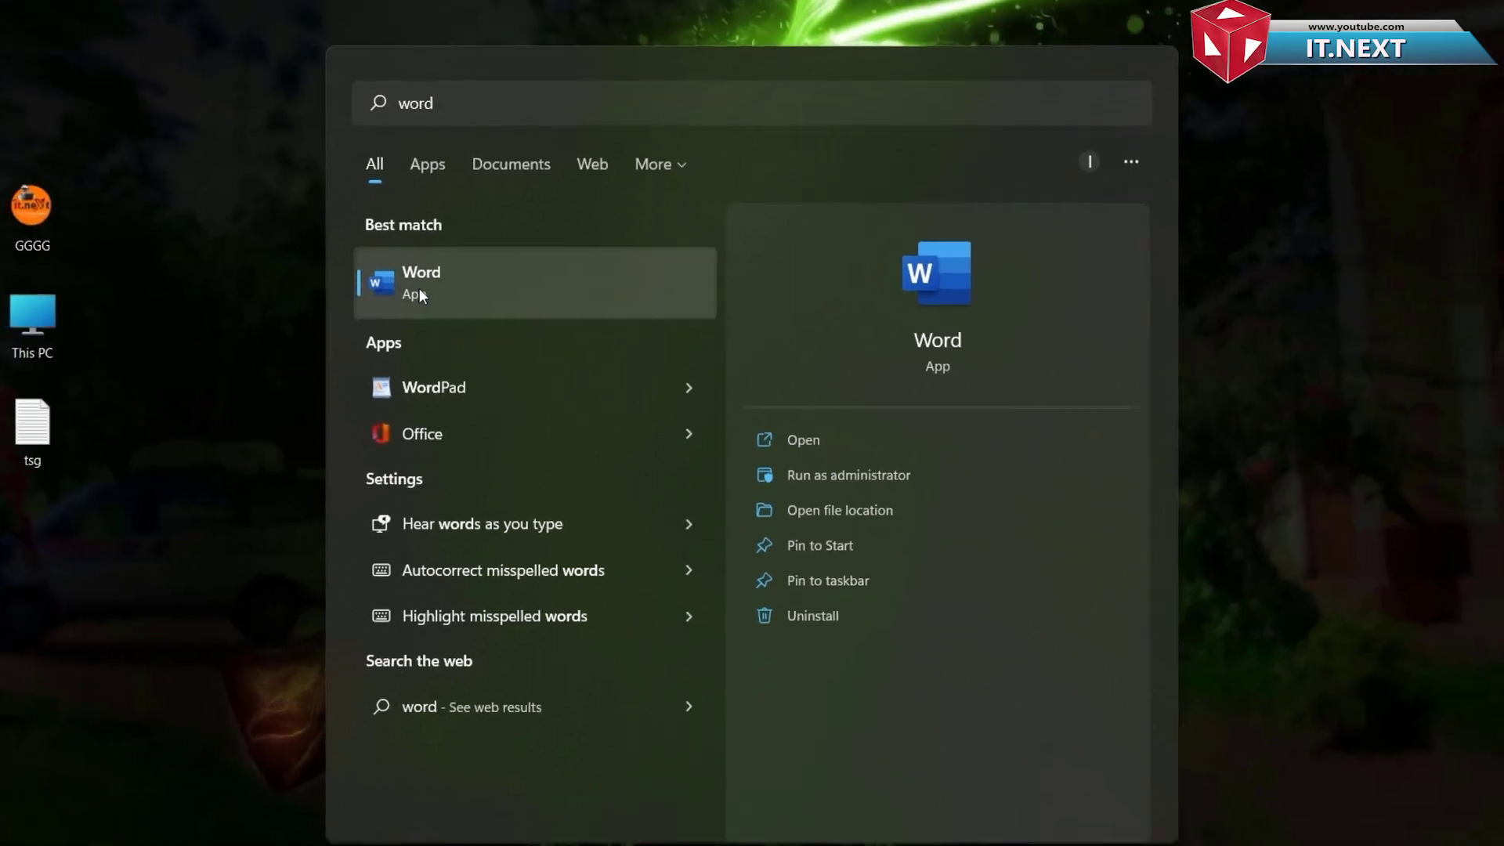
click(453, 293)
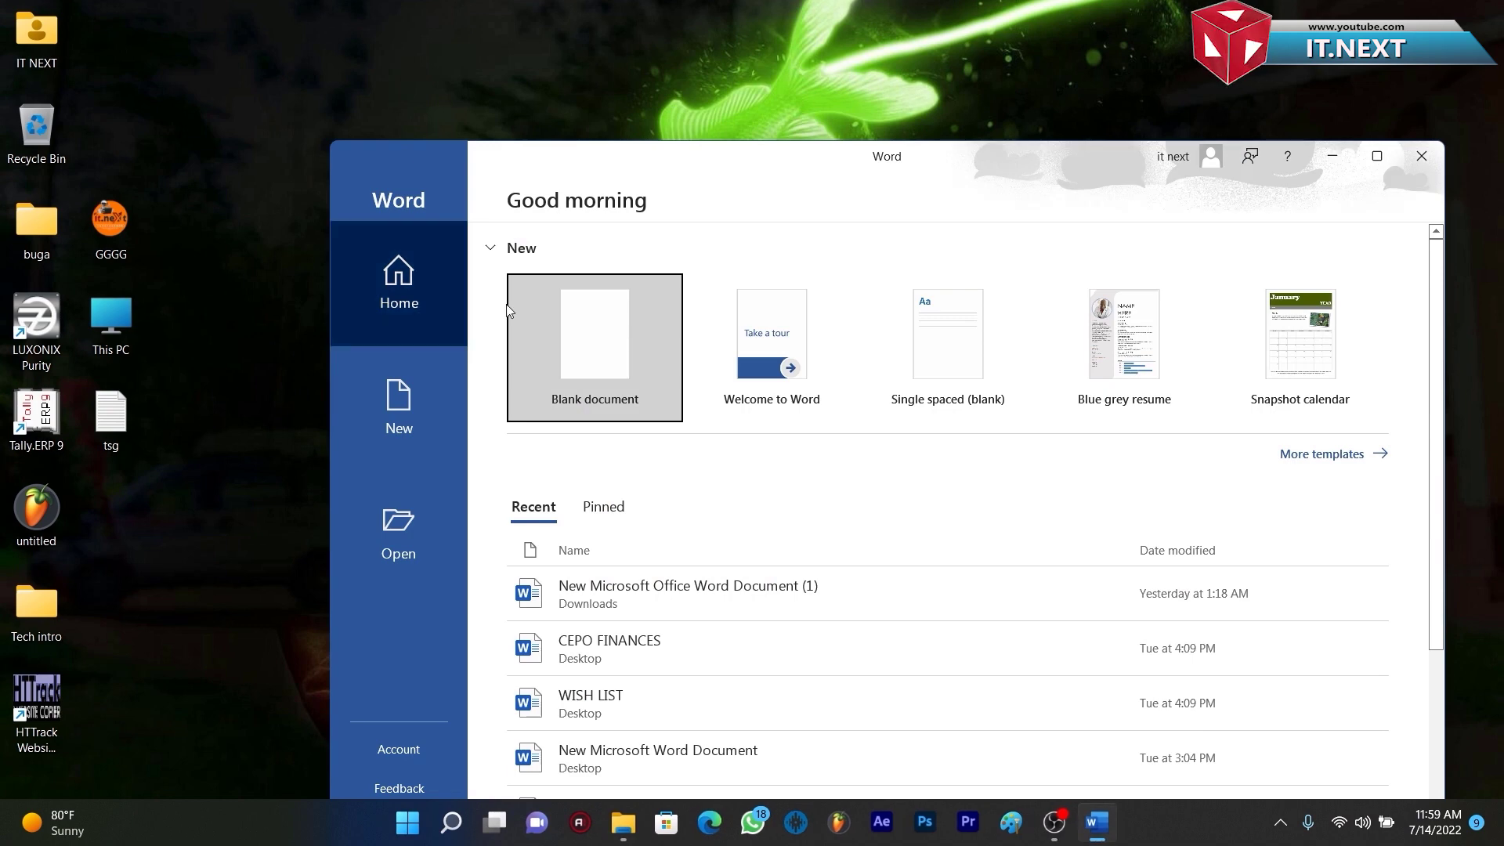
Create a blank document and move the Word window to expose the screenshot.
click(605, 363)
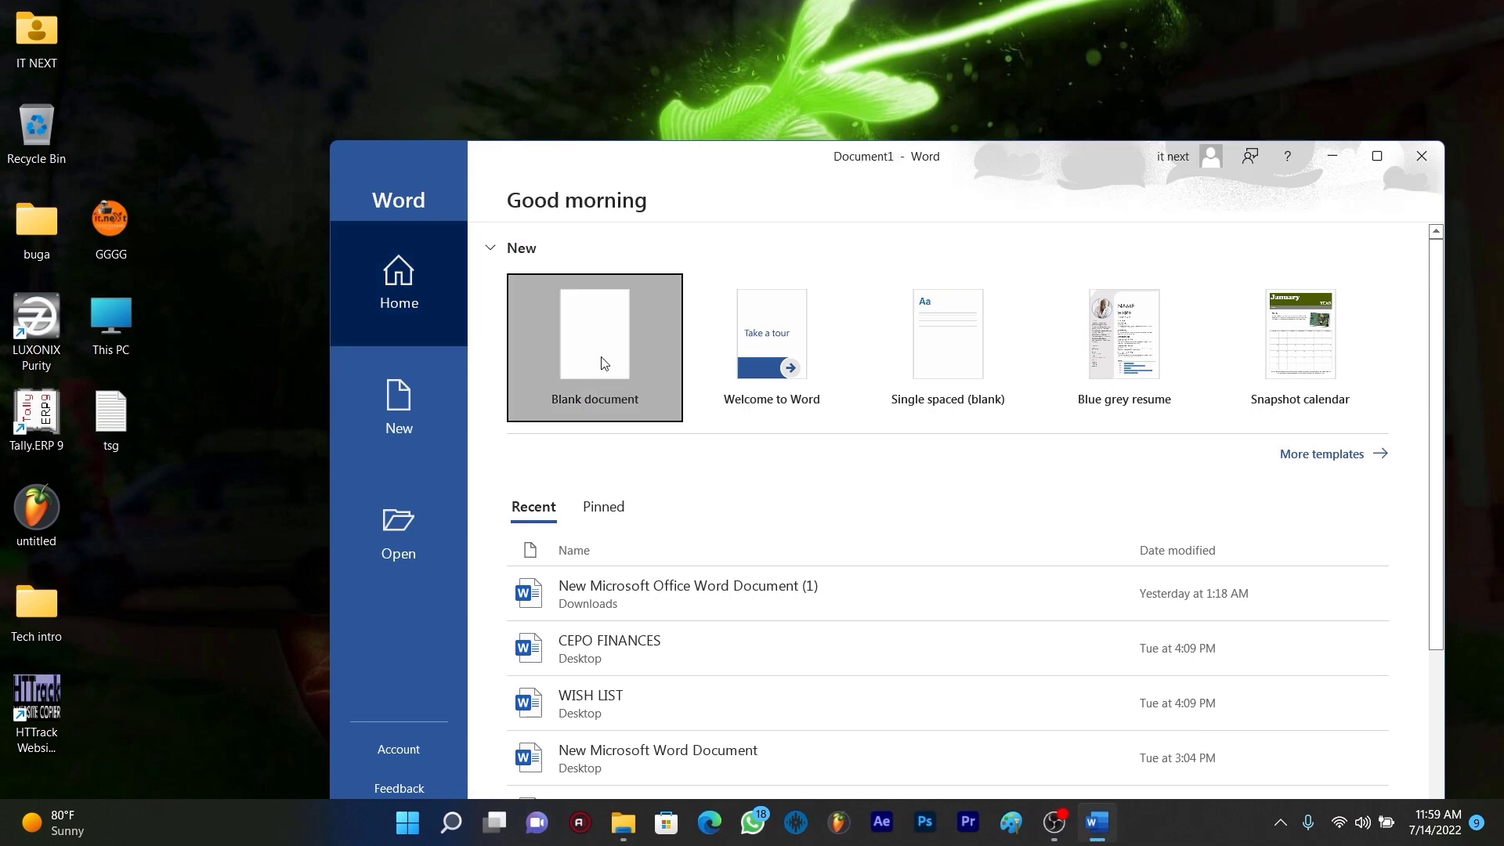
drag(848, 156, 873, 48)
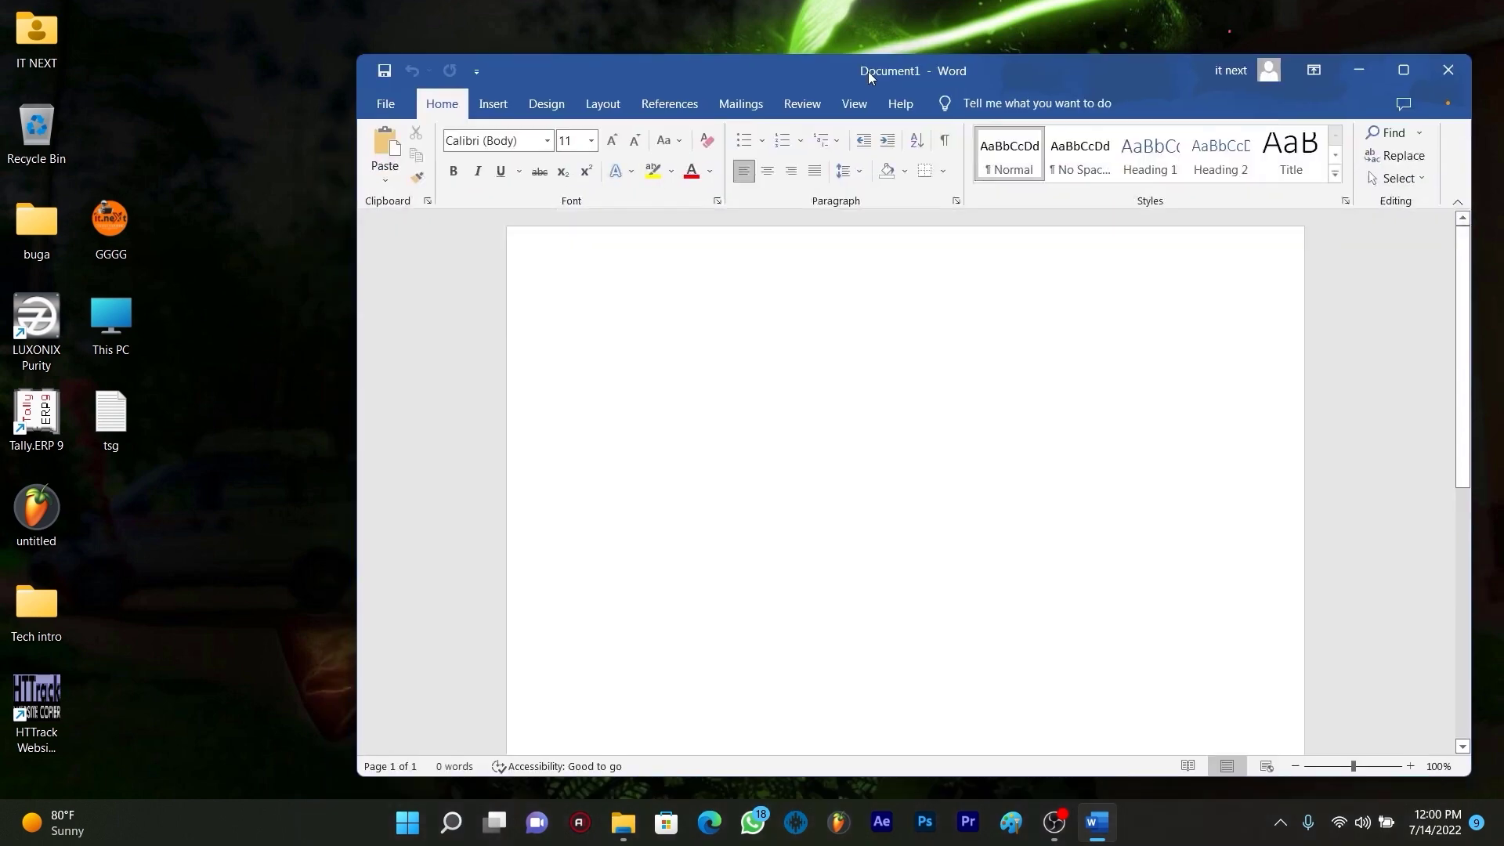
drag(670, 61, 811, 63)
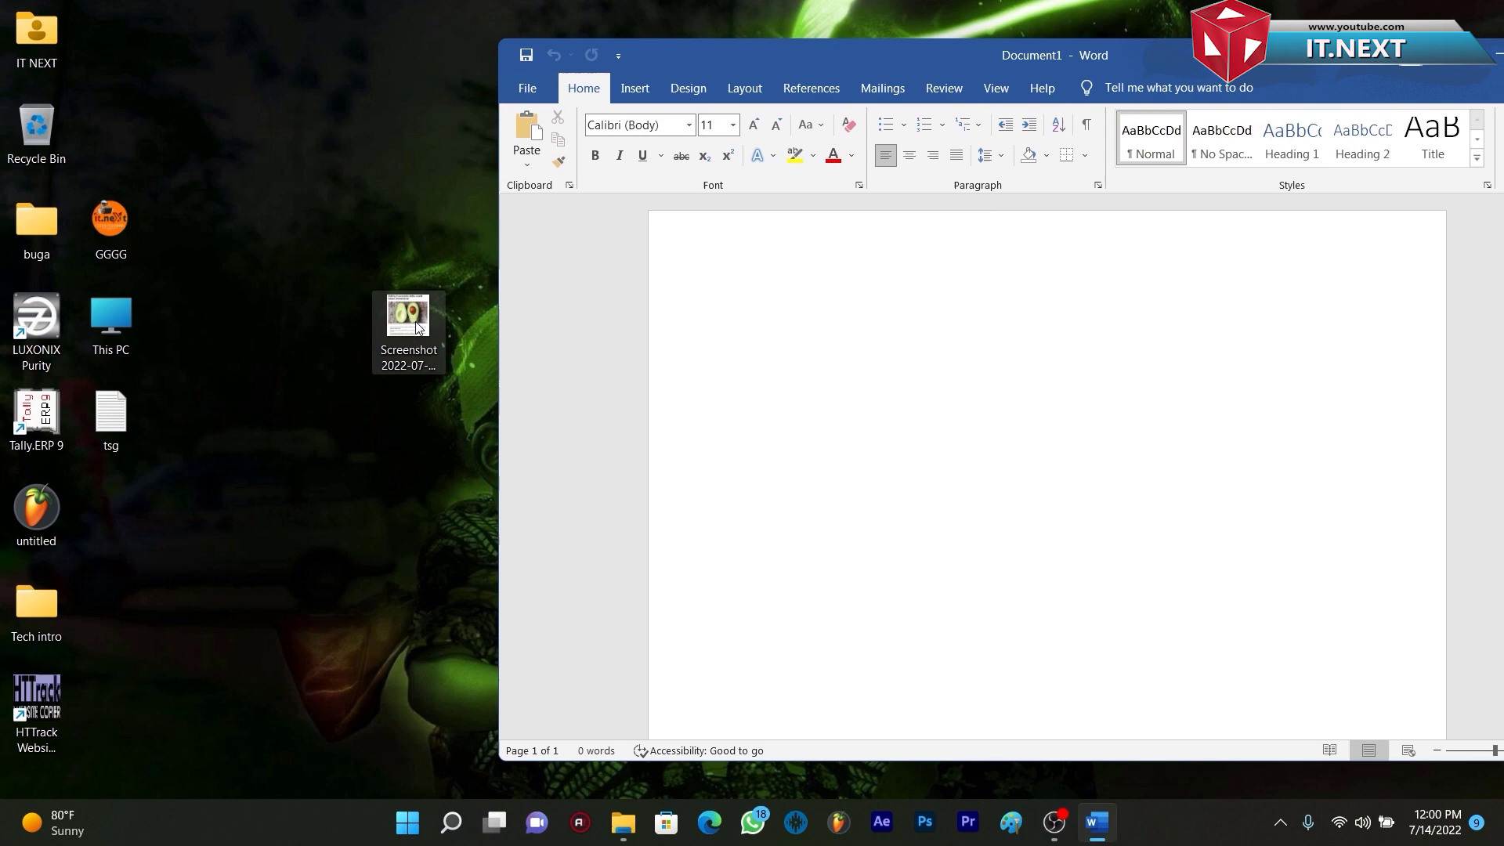
Drop the avocado screenshot into the page as a picture and maximize Word.
drag(418, 329, 868, 443)
drag(970, 436, 969, 436)
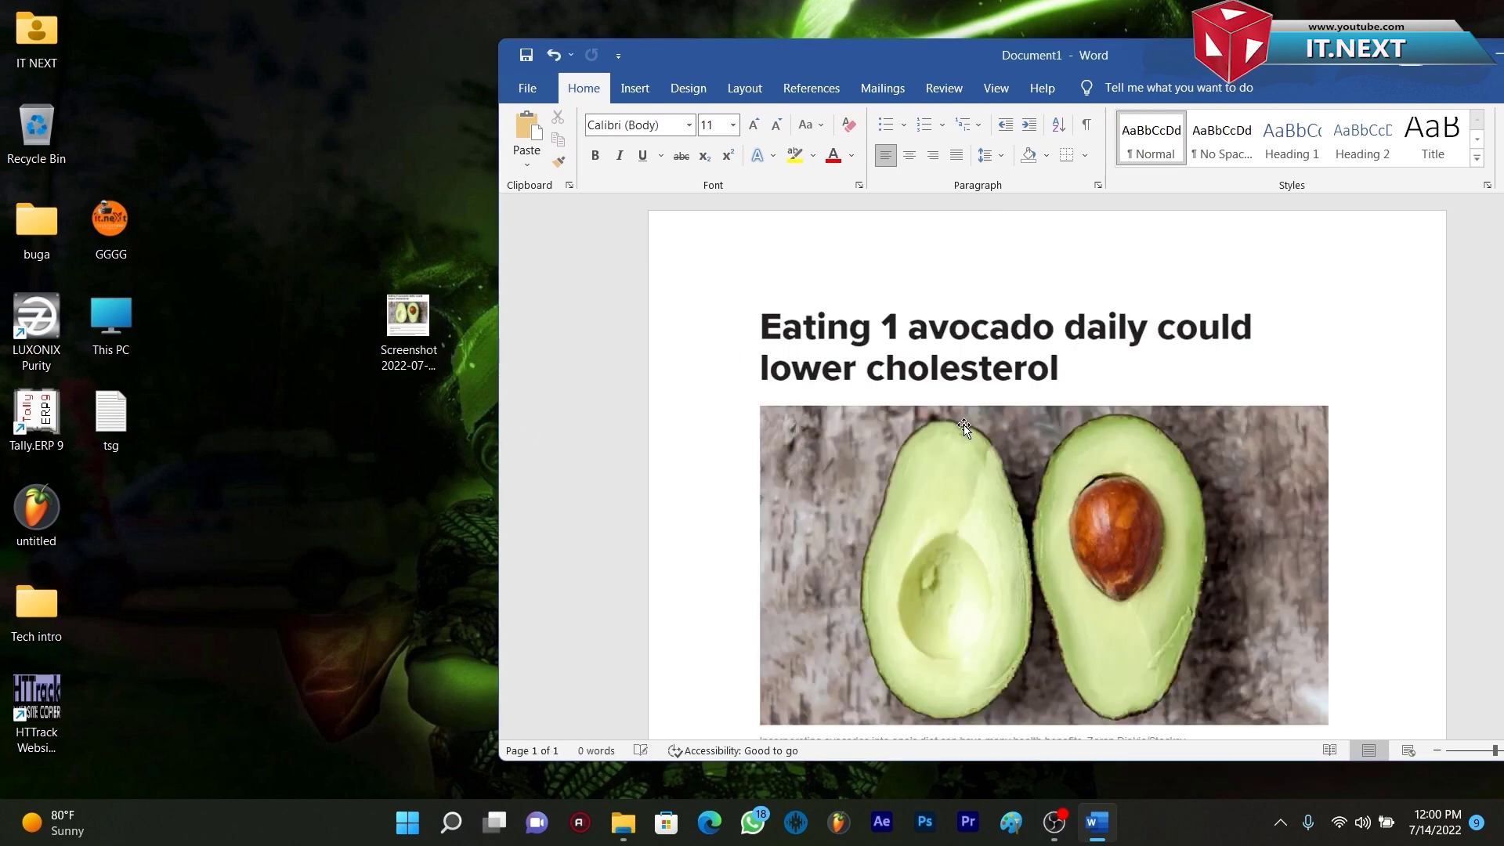
double_click(1175, 56)
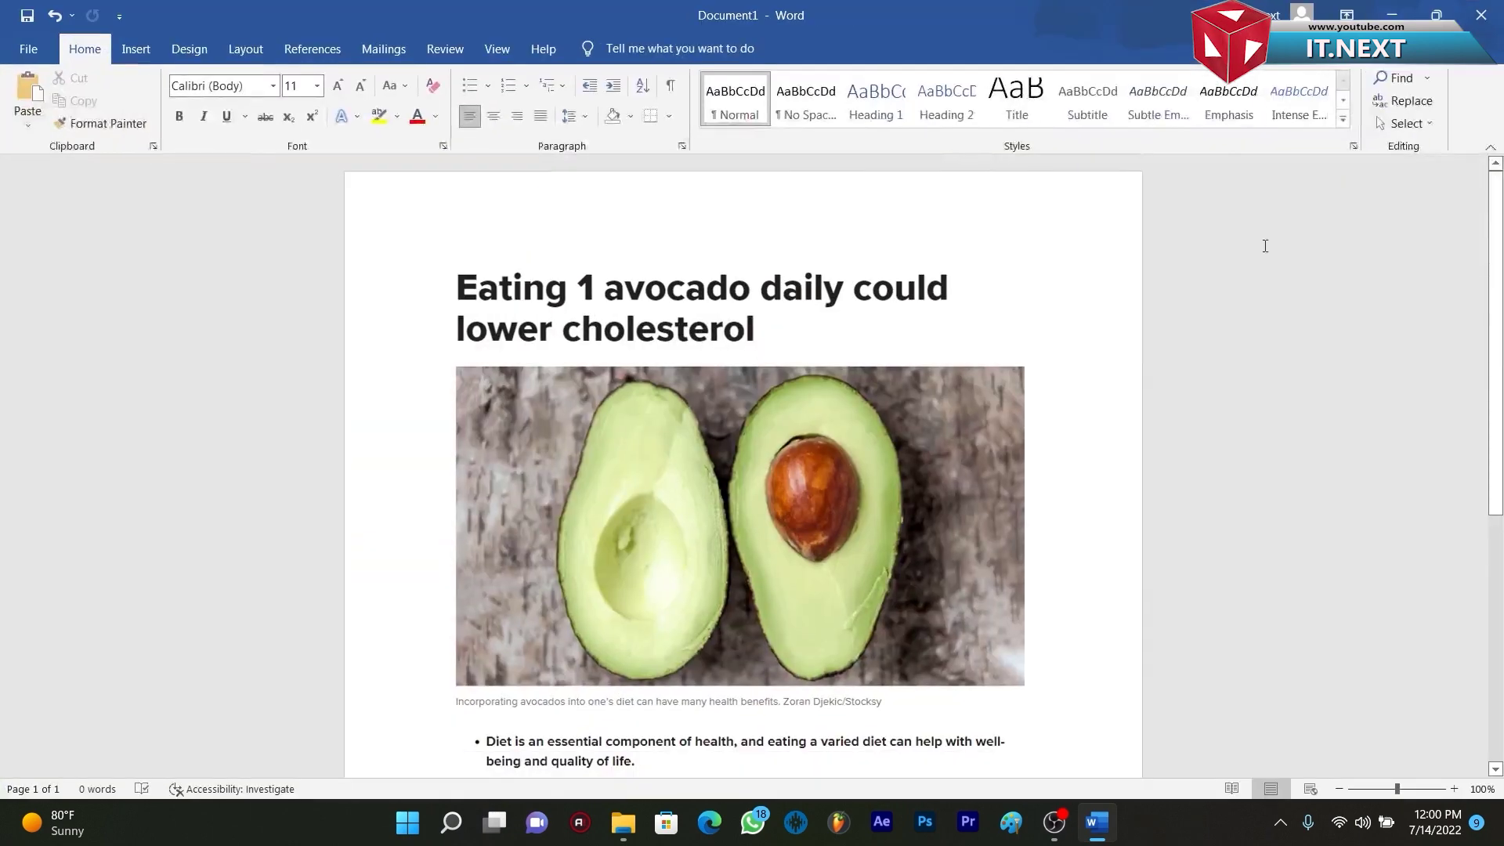
drag(1497, 303, 1498, 468)
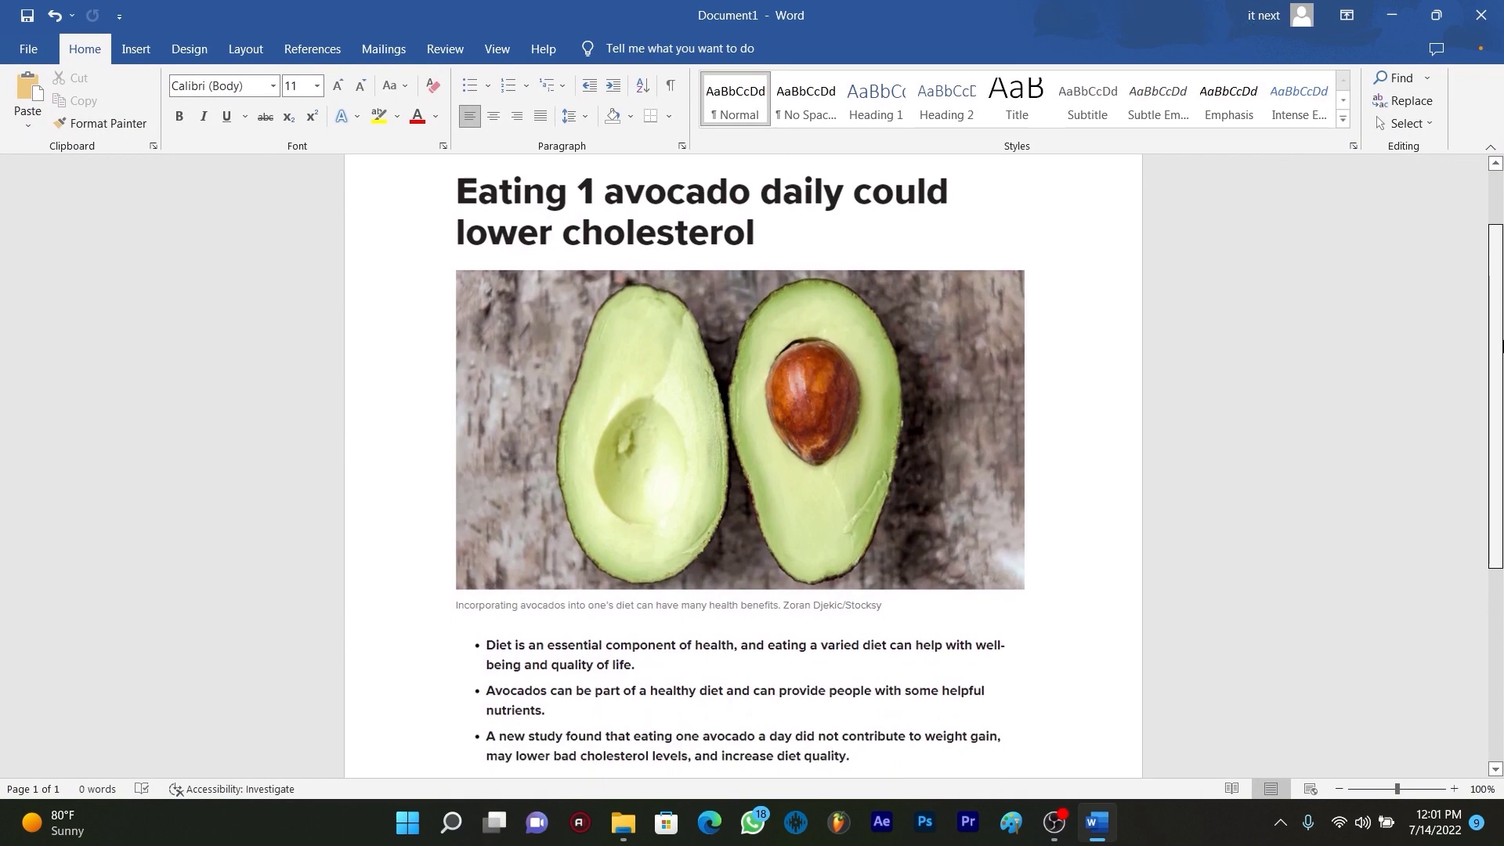
scroll(822, 412, up, 3)
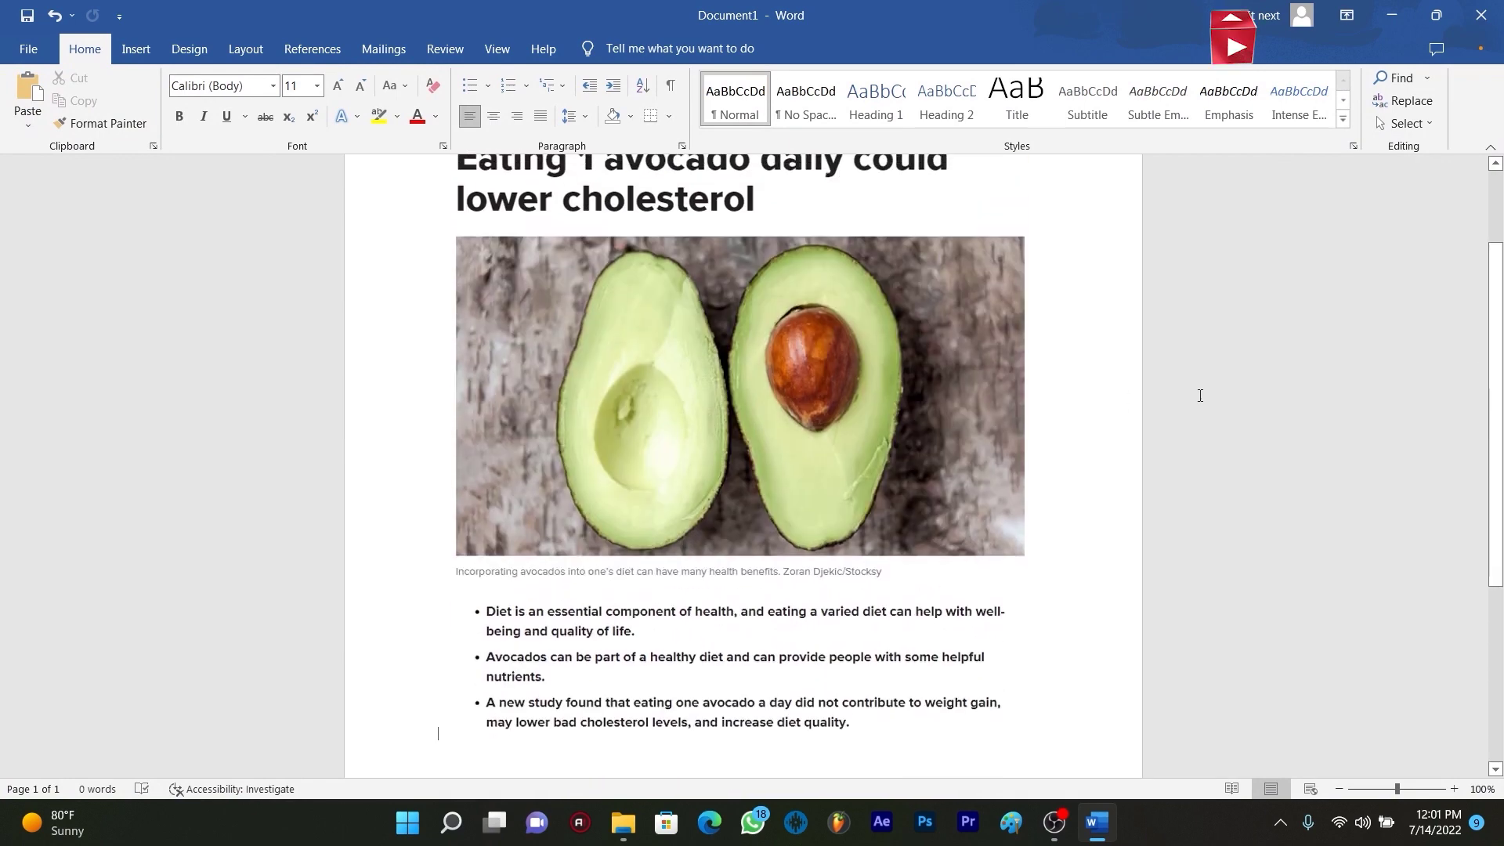
click(982, 401)
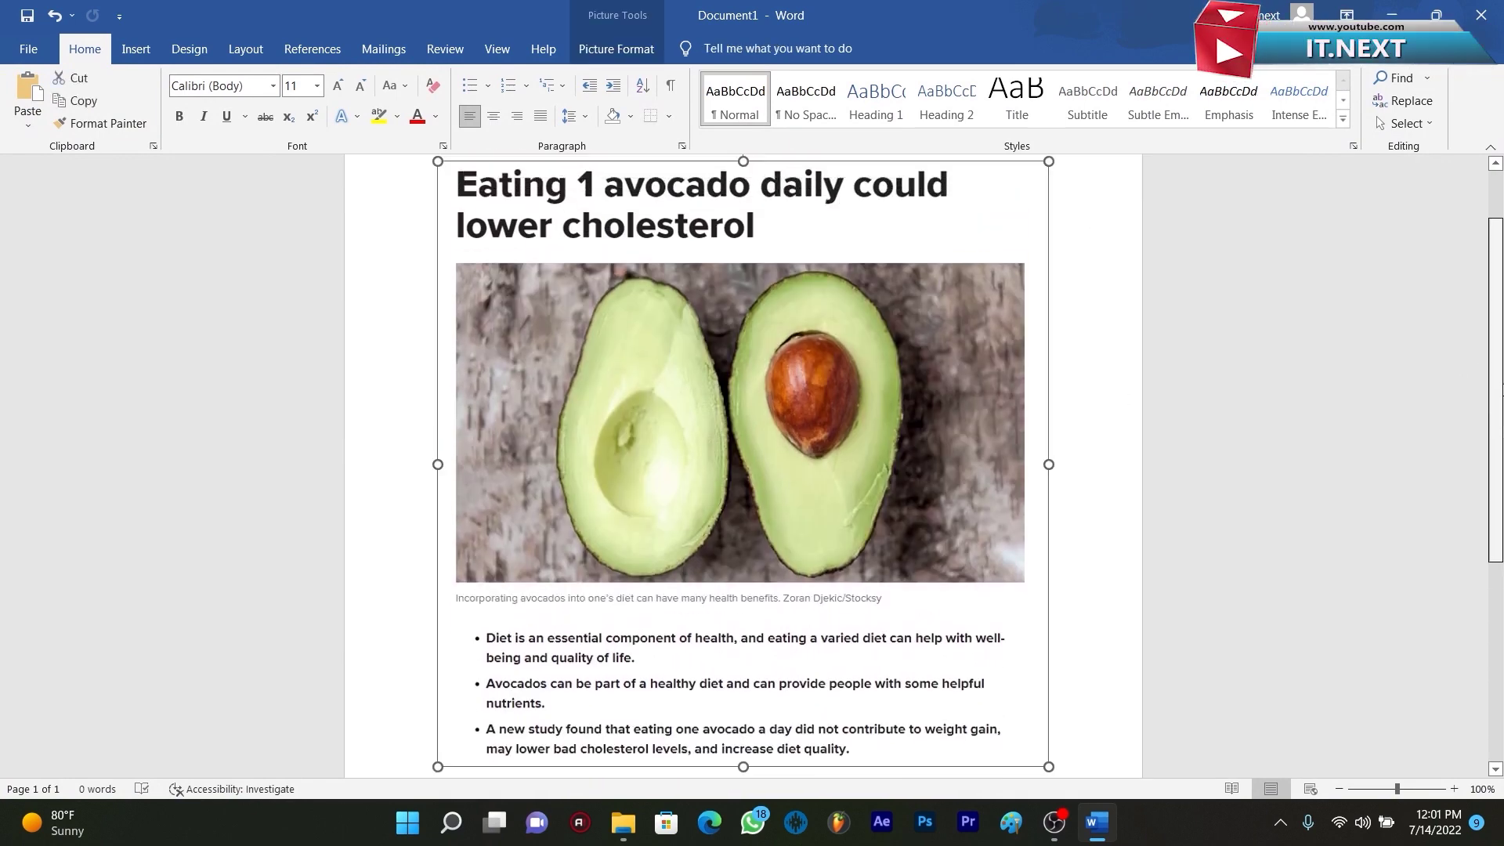
scroll(781, 461, up, 3)
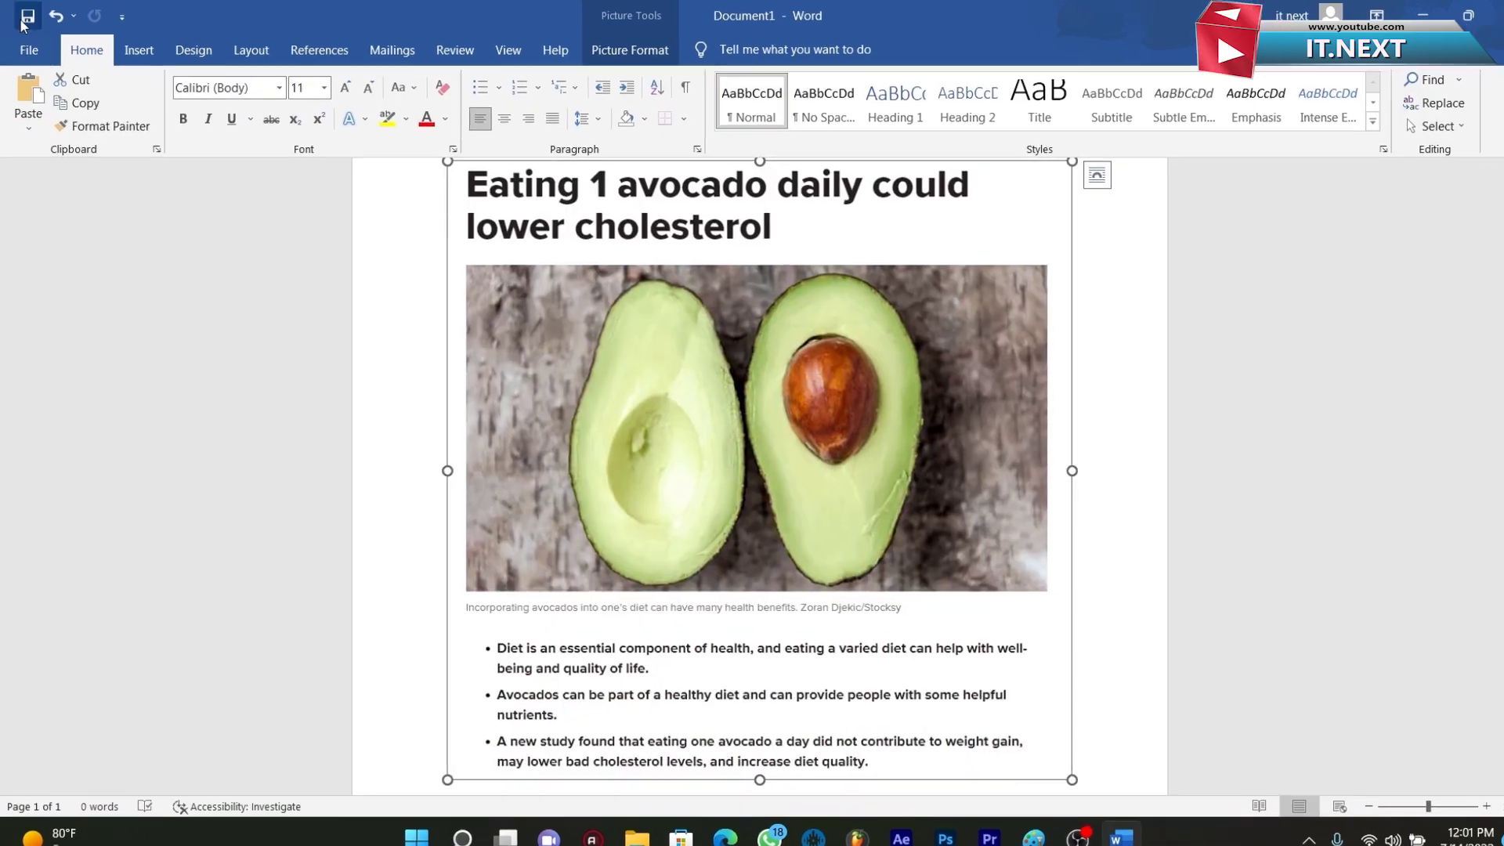
Save the document to the Desktop as a PDF named text.
click(28, 49)
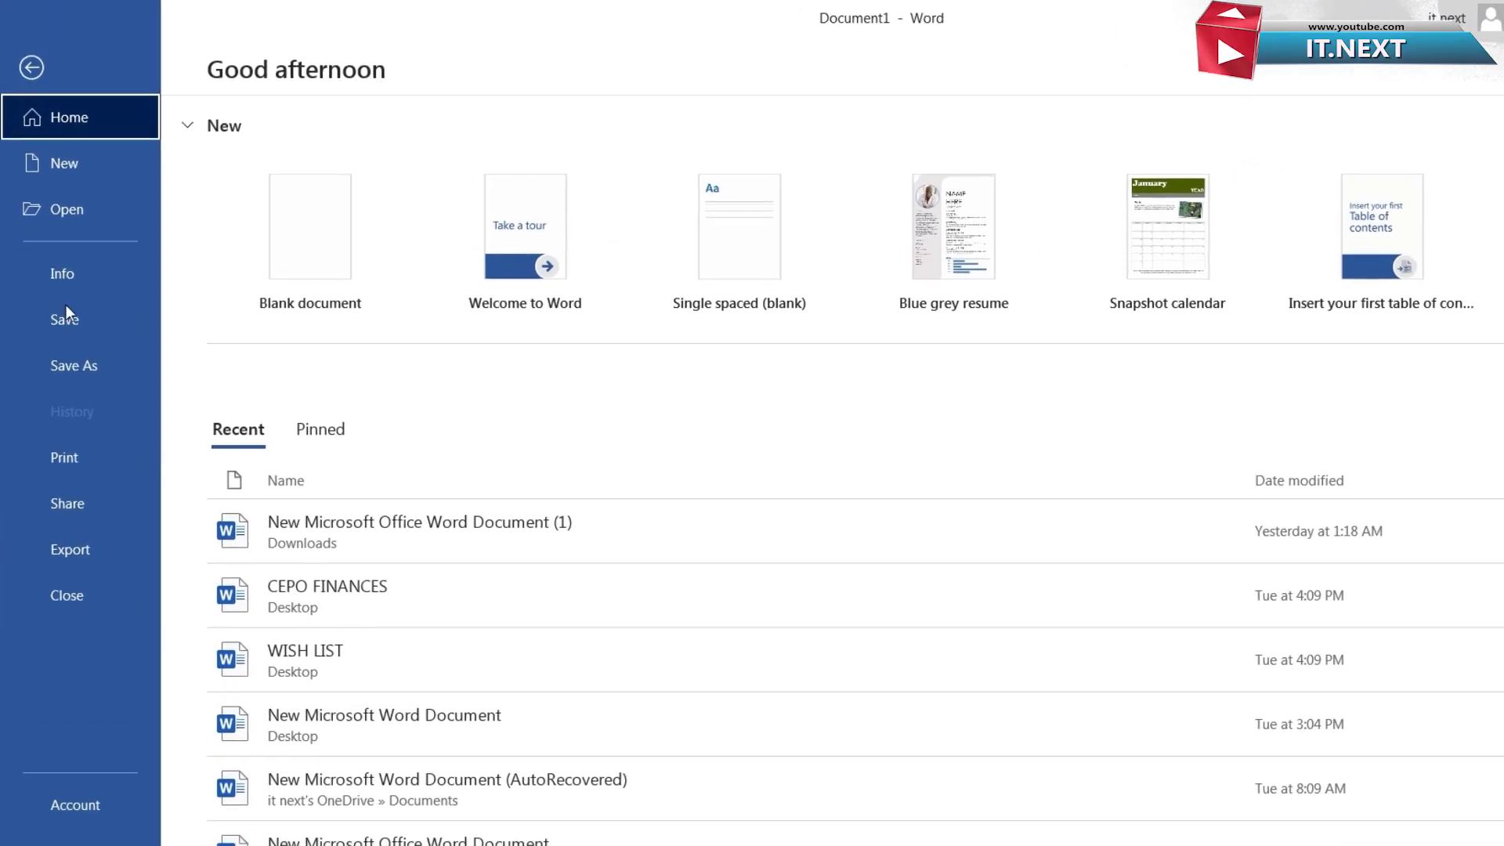
click(80, 377)
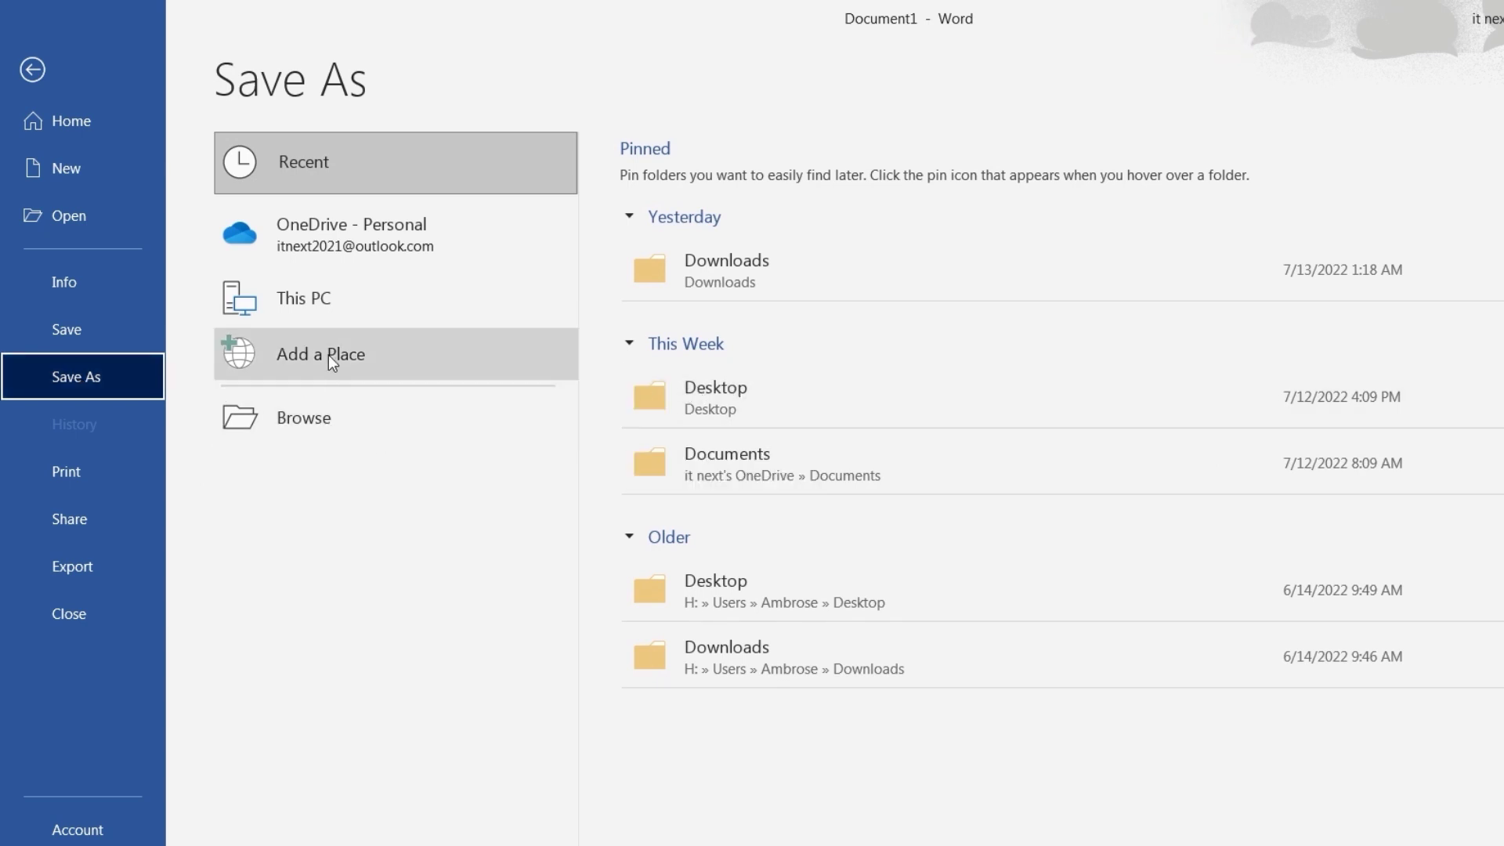
click(373, 424)
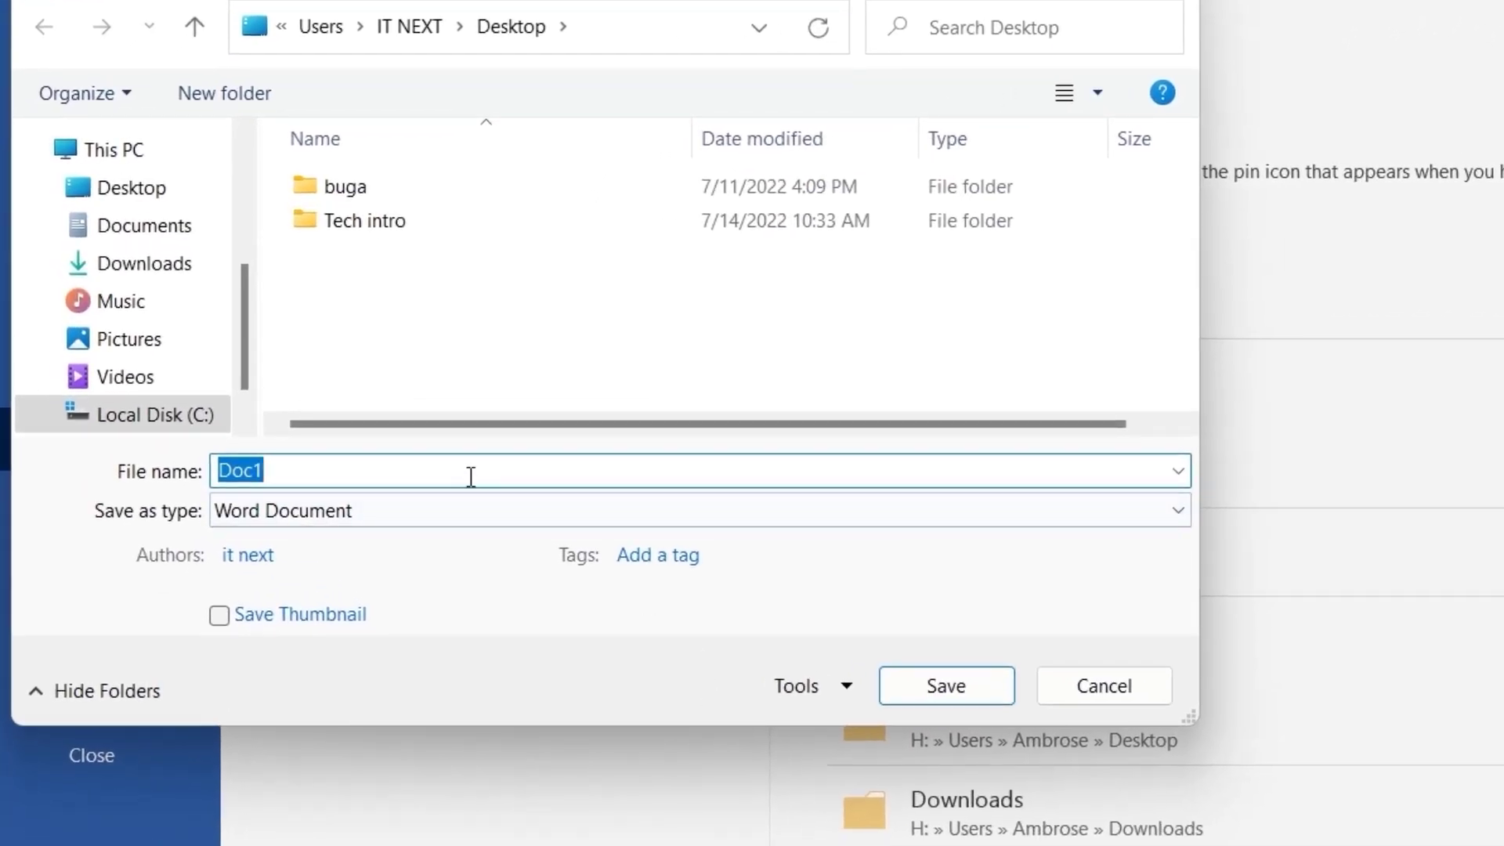
text(text)
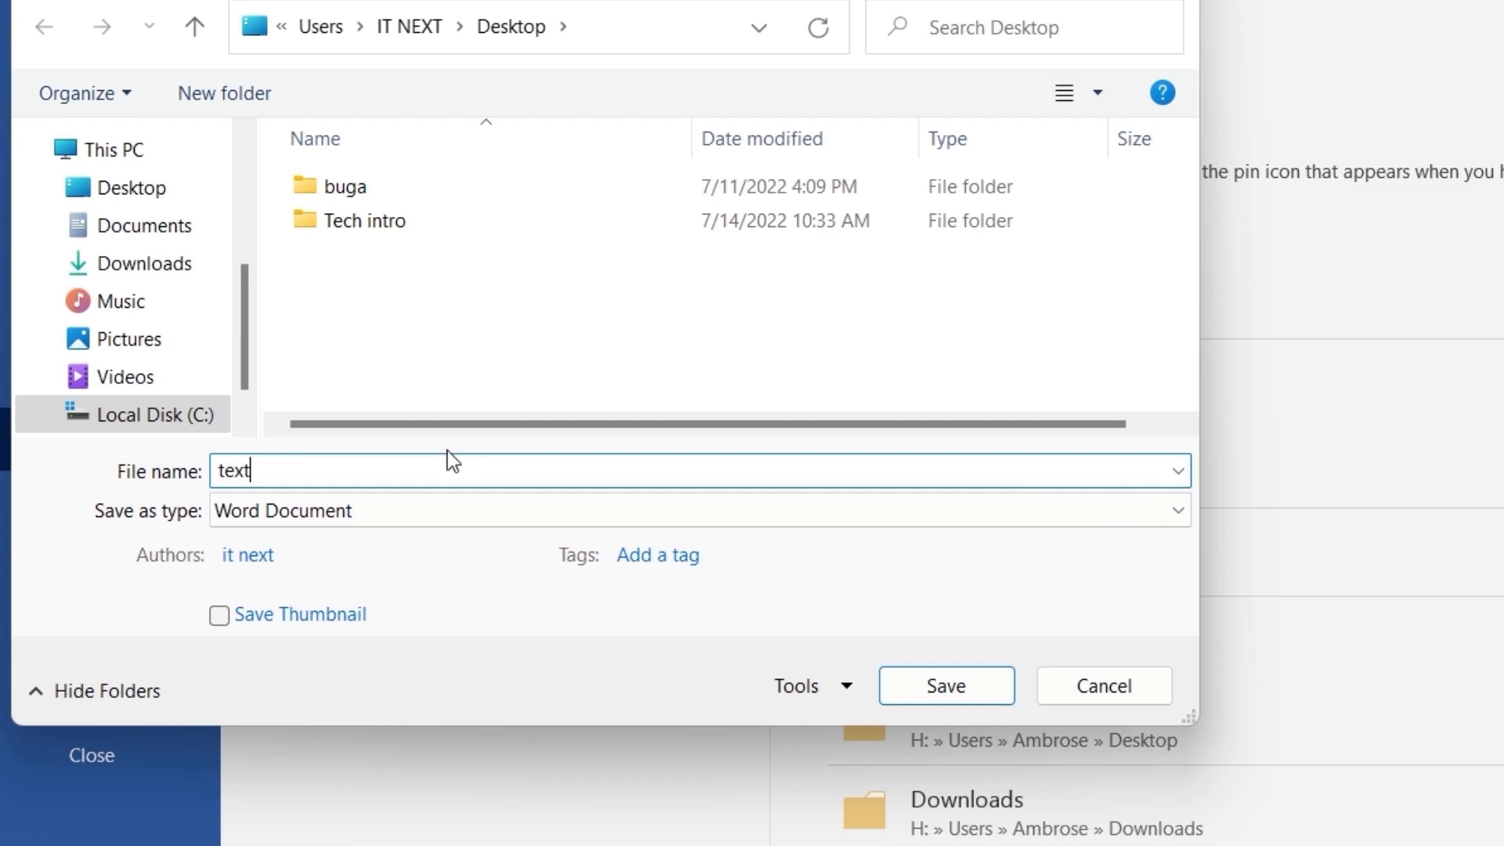
click(424, 512)
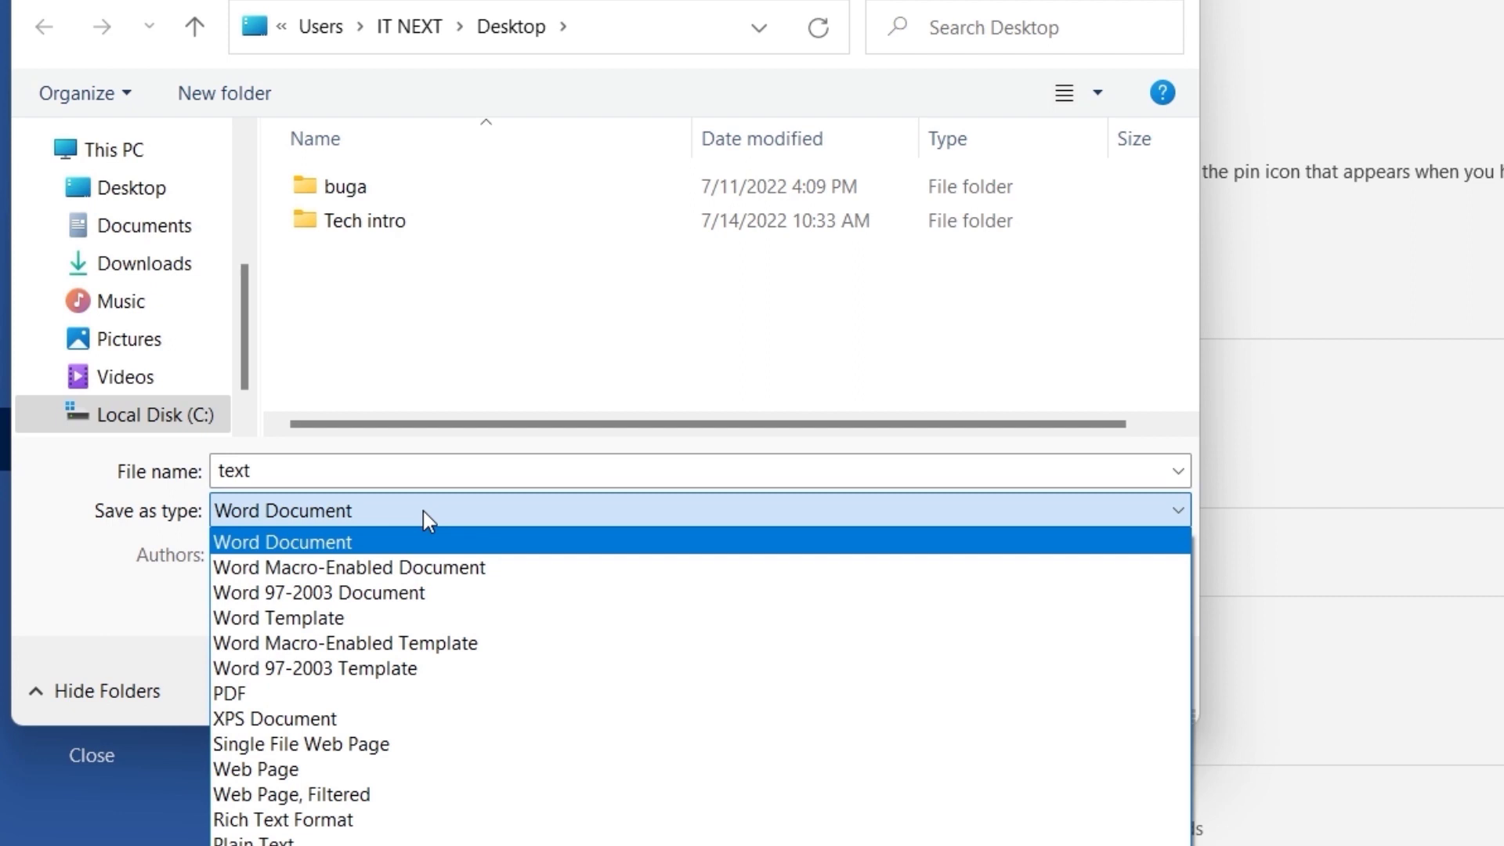
click(423, 691)
click(942, 765)
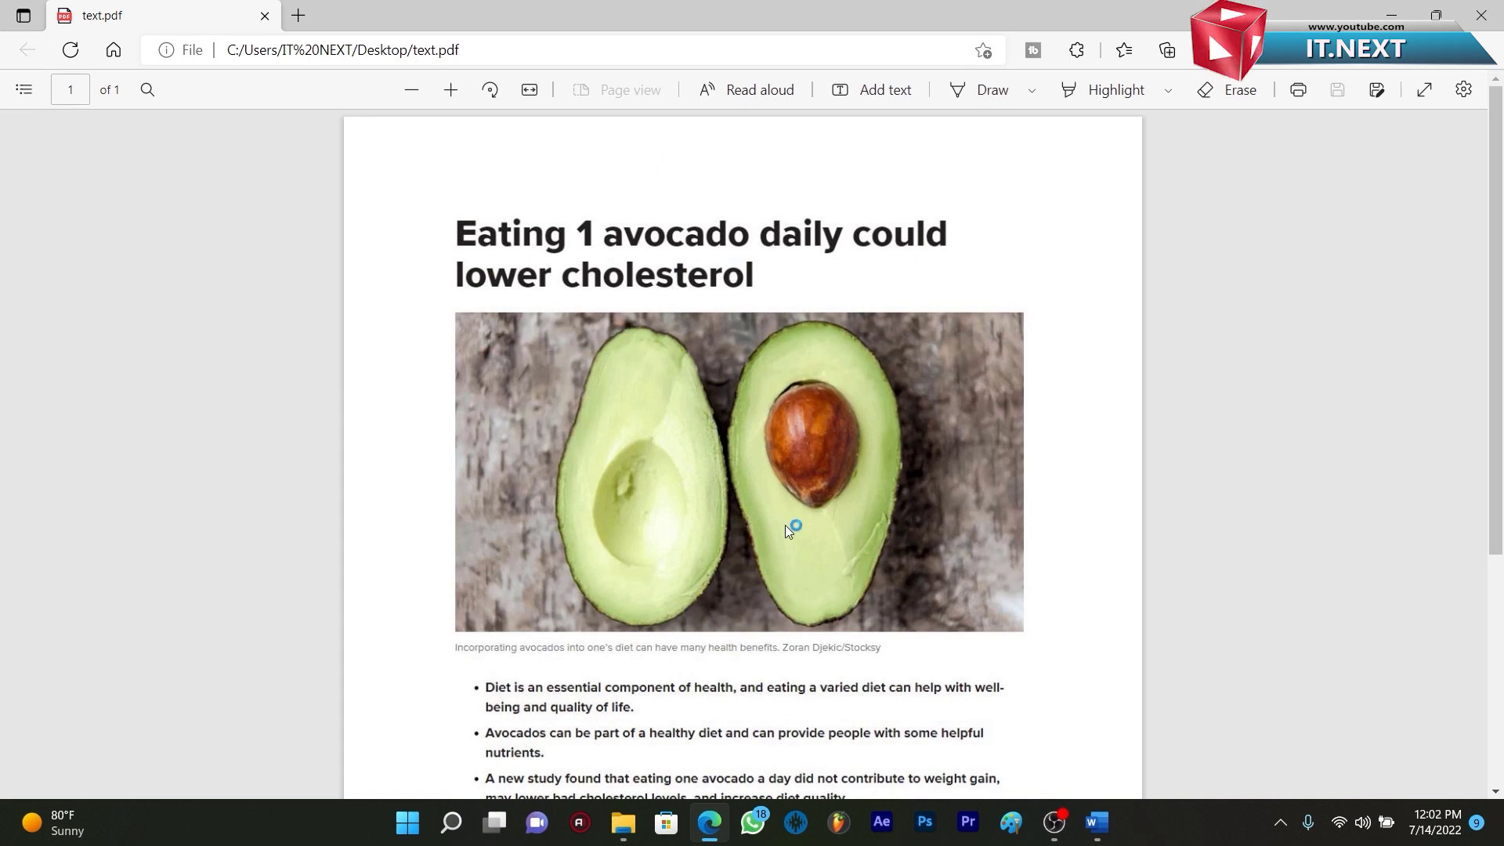
drag(1497, 294, 1500, 317)
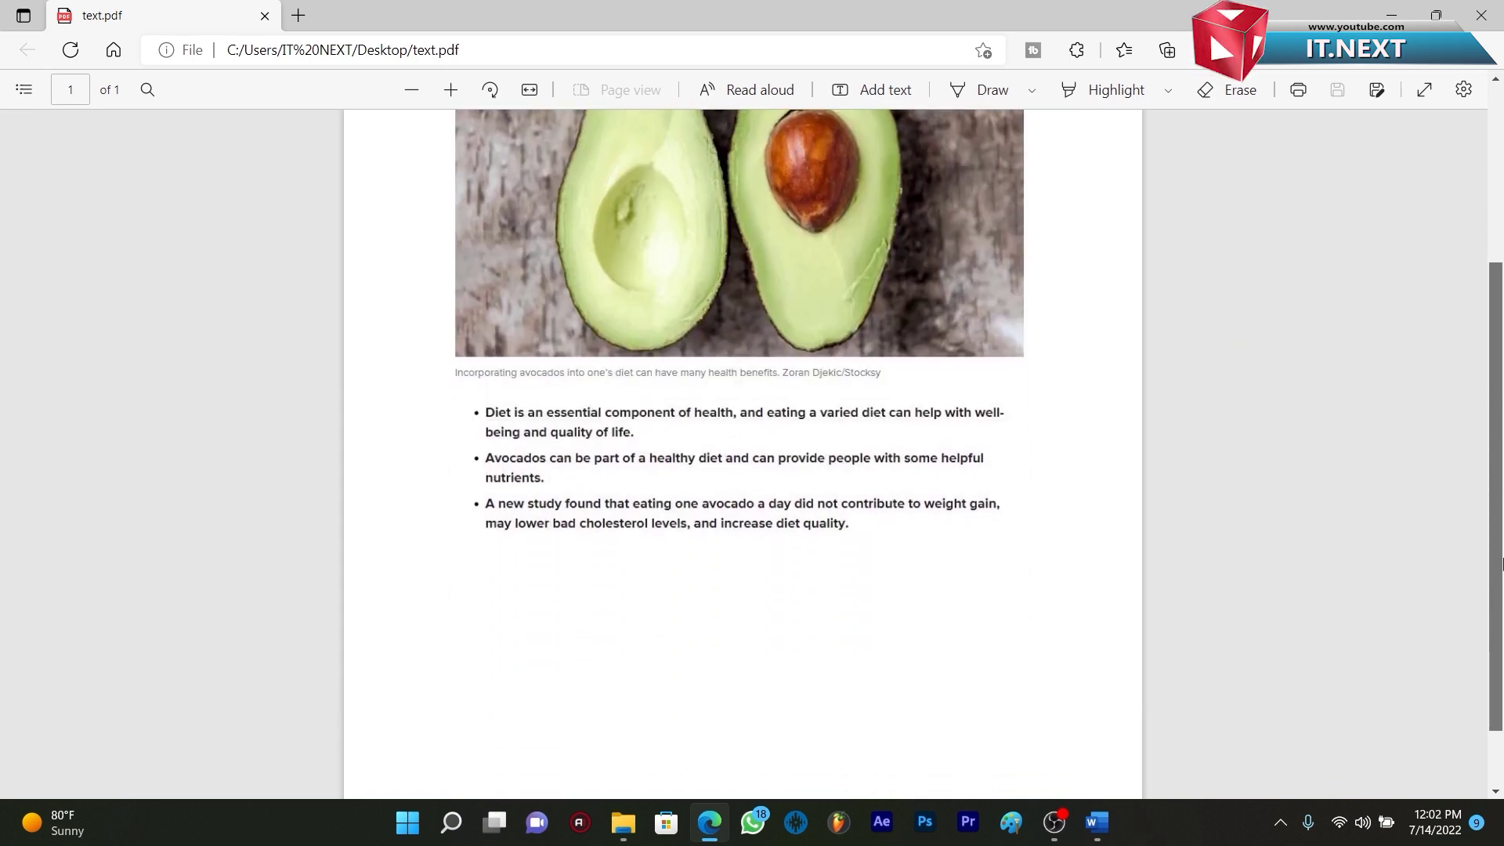
Close the Edge view of the exported text.pdf.
click(1482, 10)
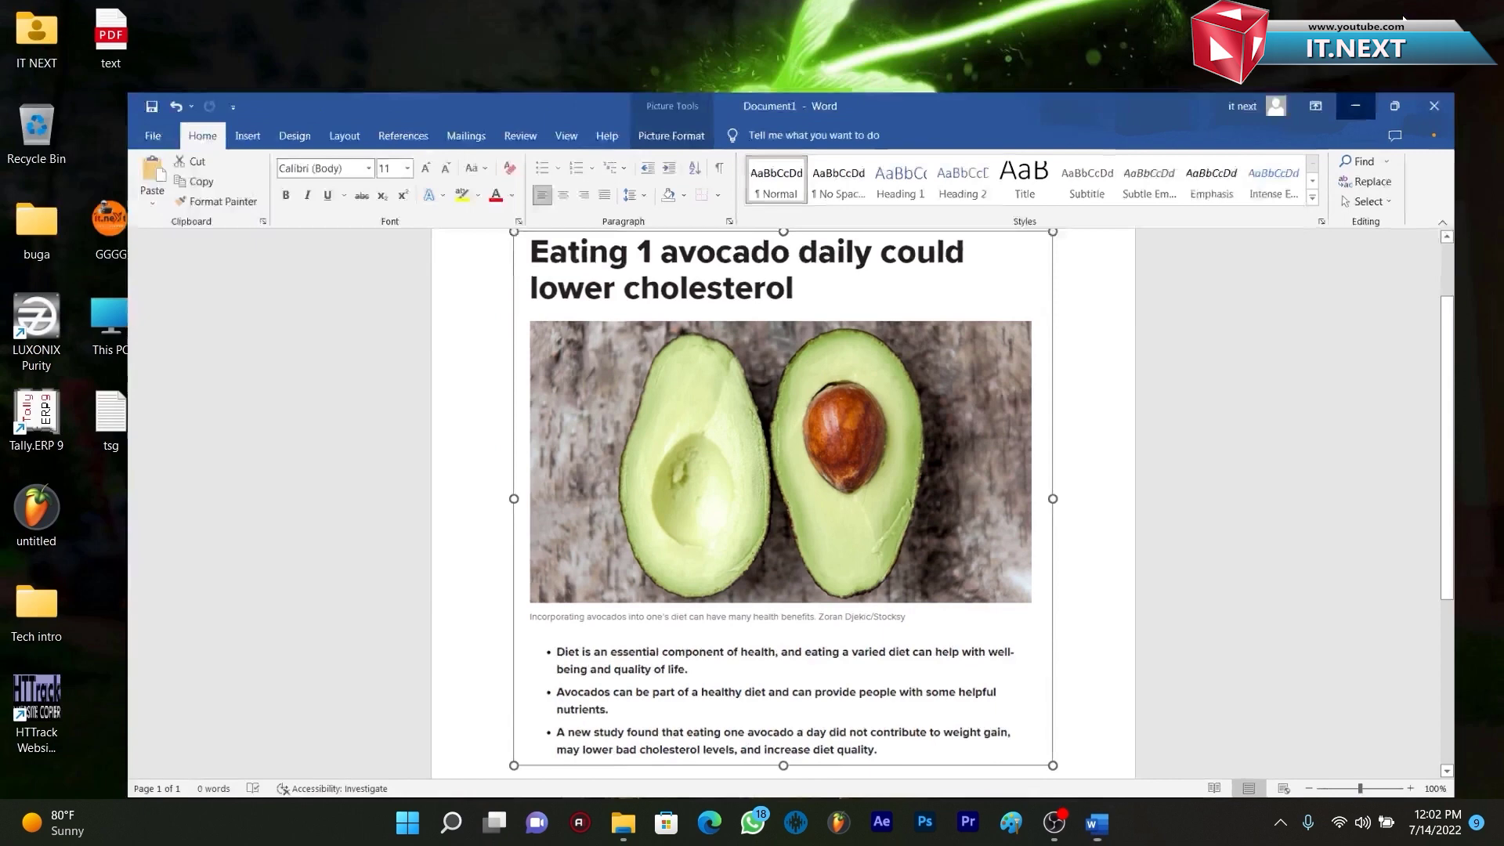
Minimize Word, place text.pdf beside the screenshot and reopen it.
click(1208, 31)
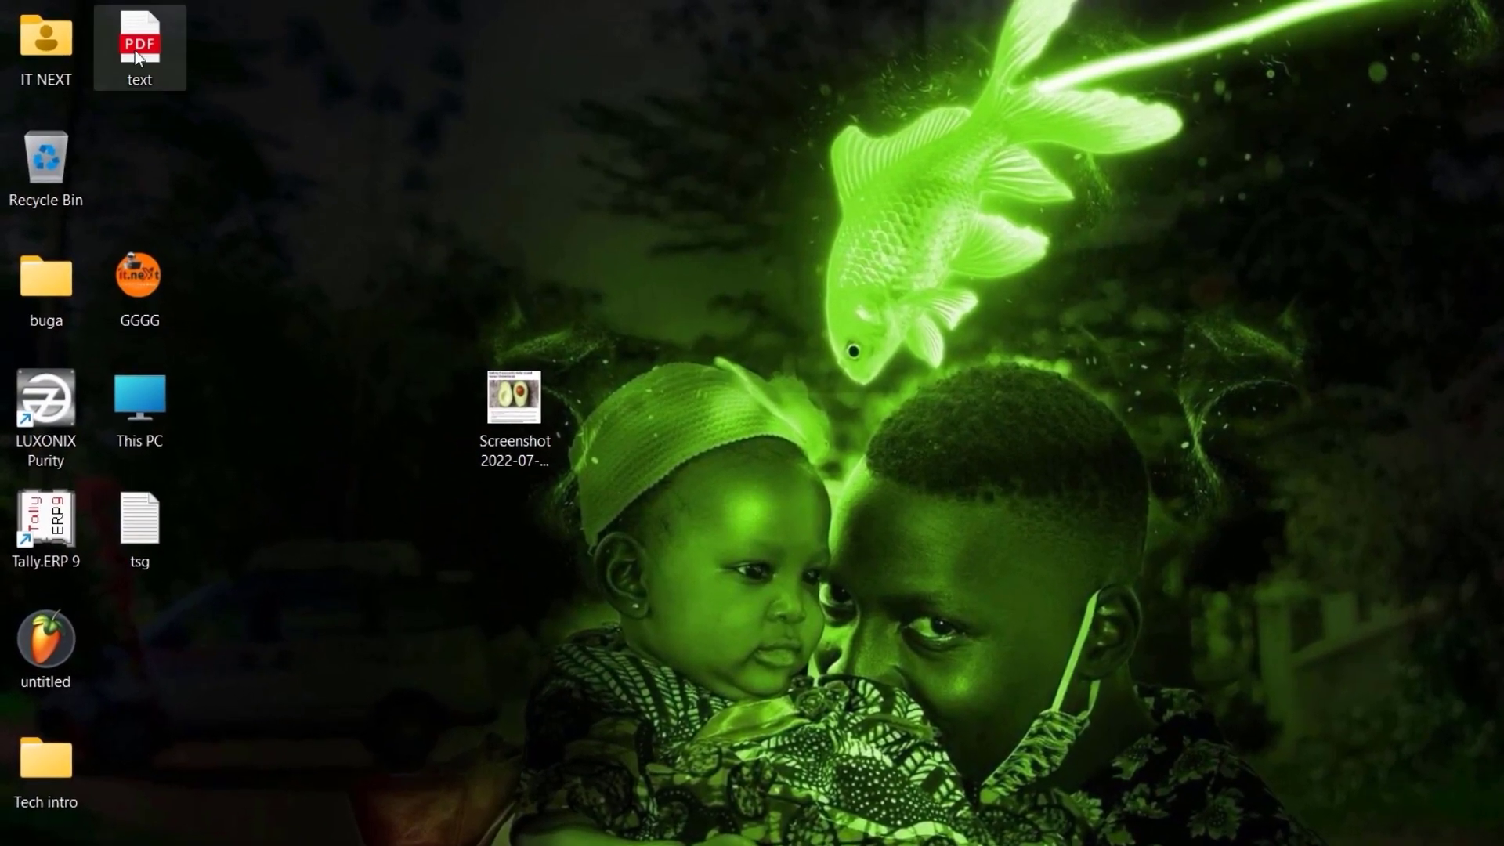
drag(122, 41, 301, 332)
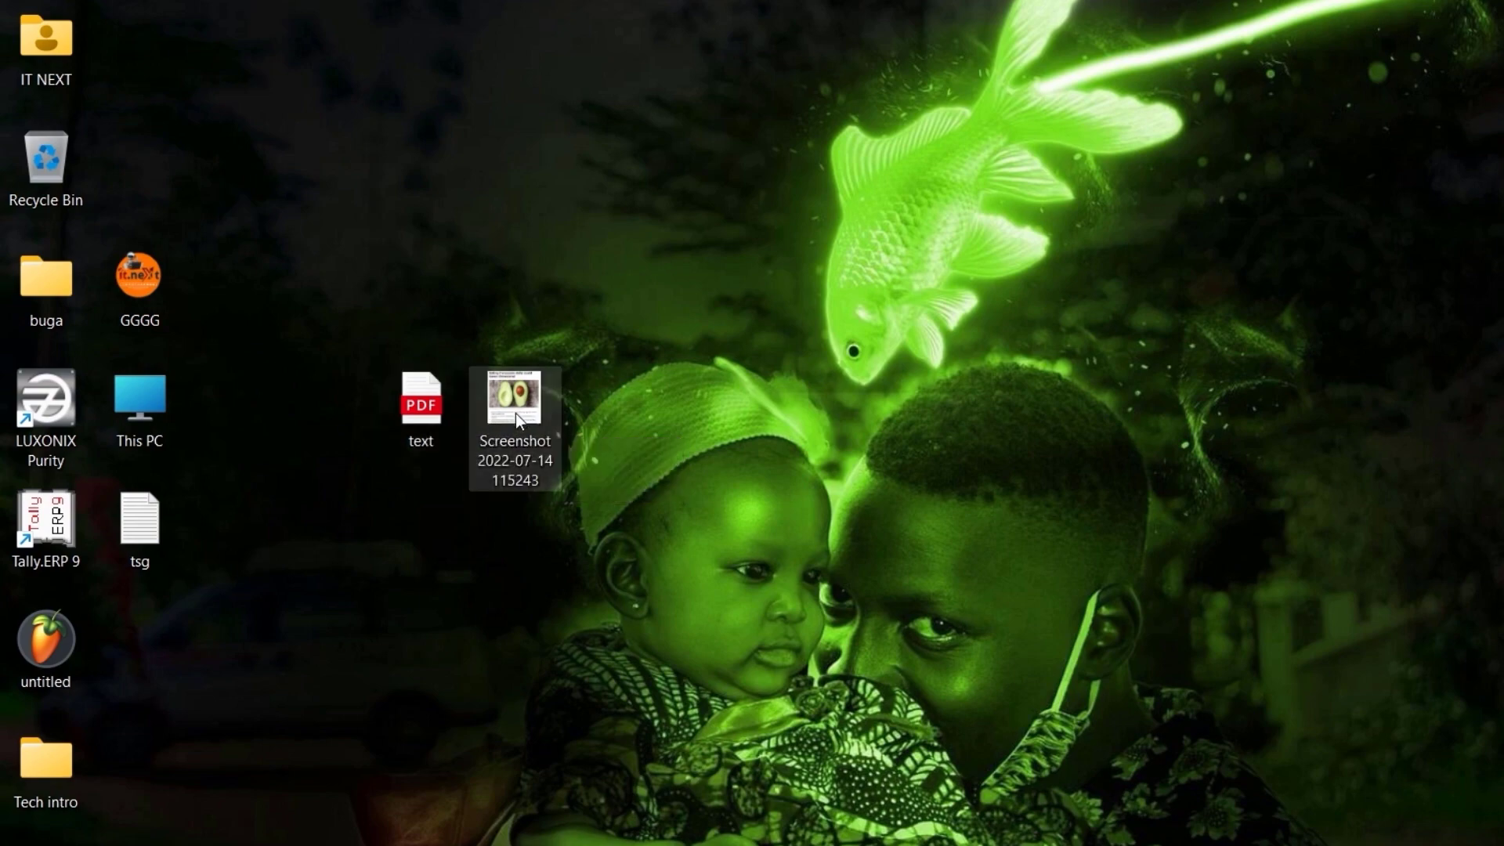
double_click(411, 421)
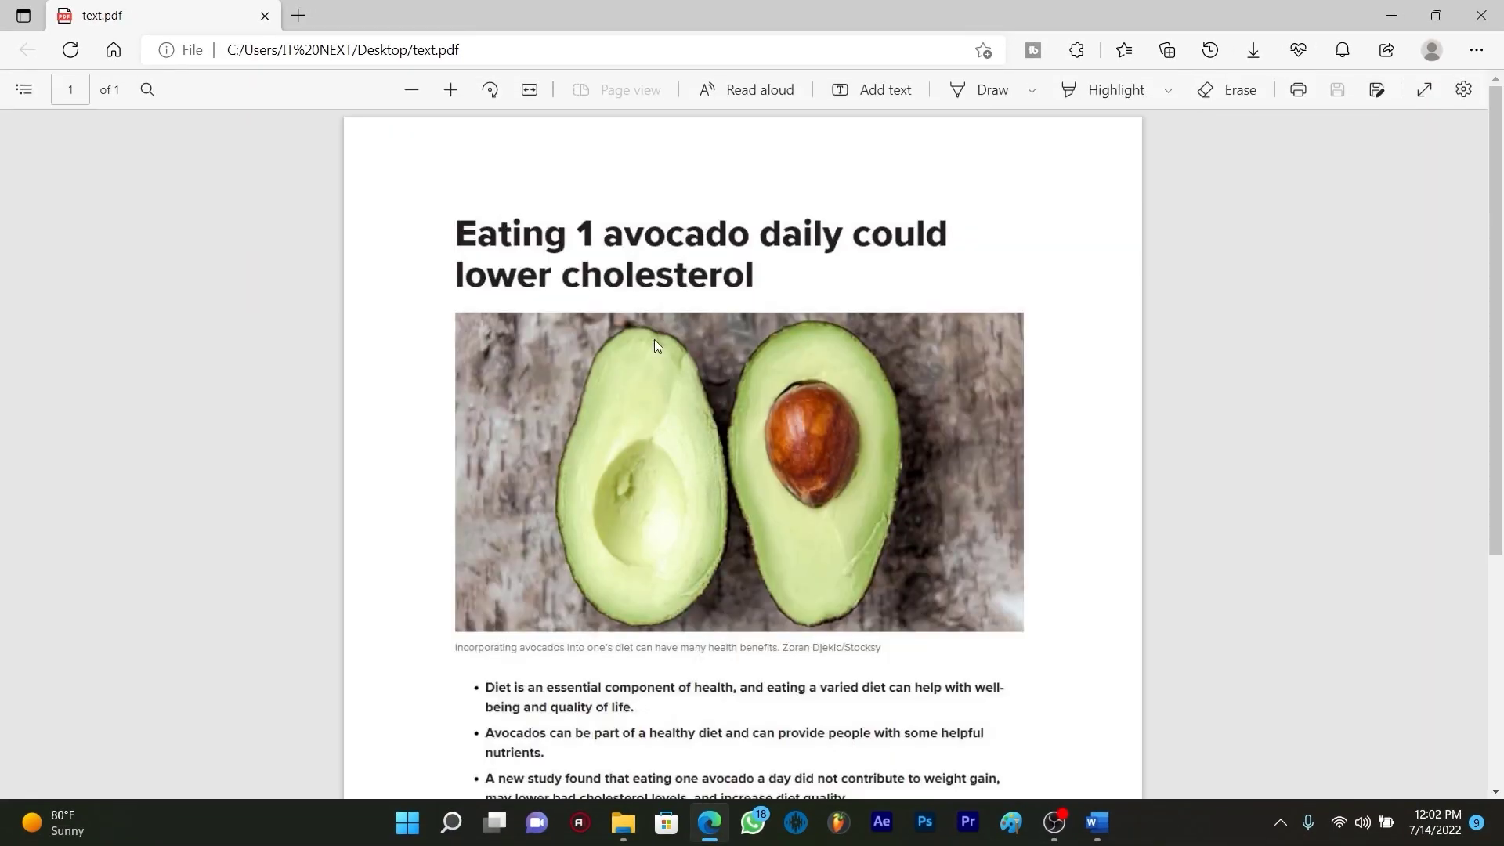
drag(1496, 177, 1498, 242)
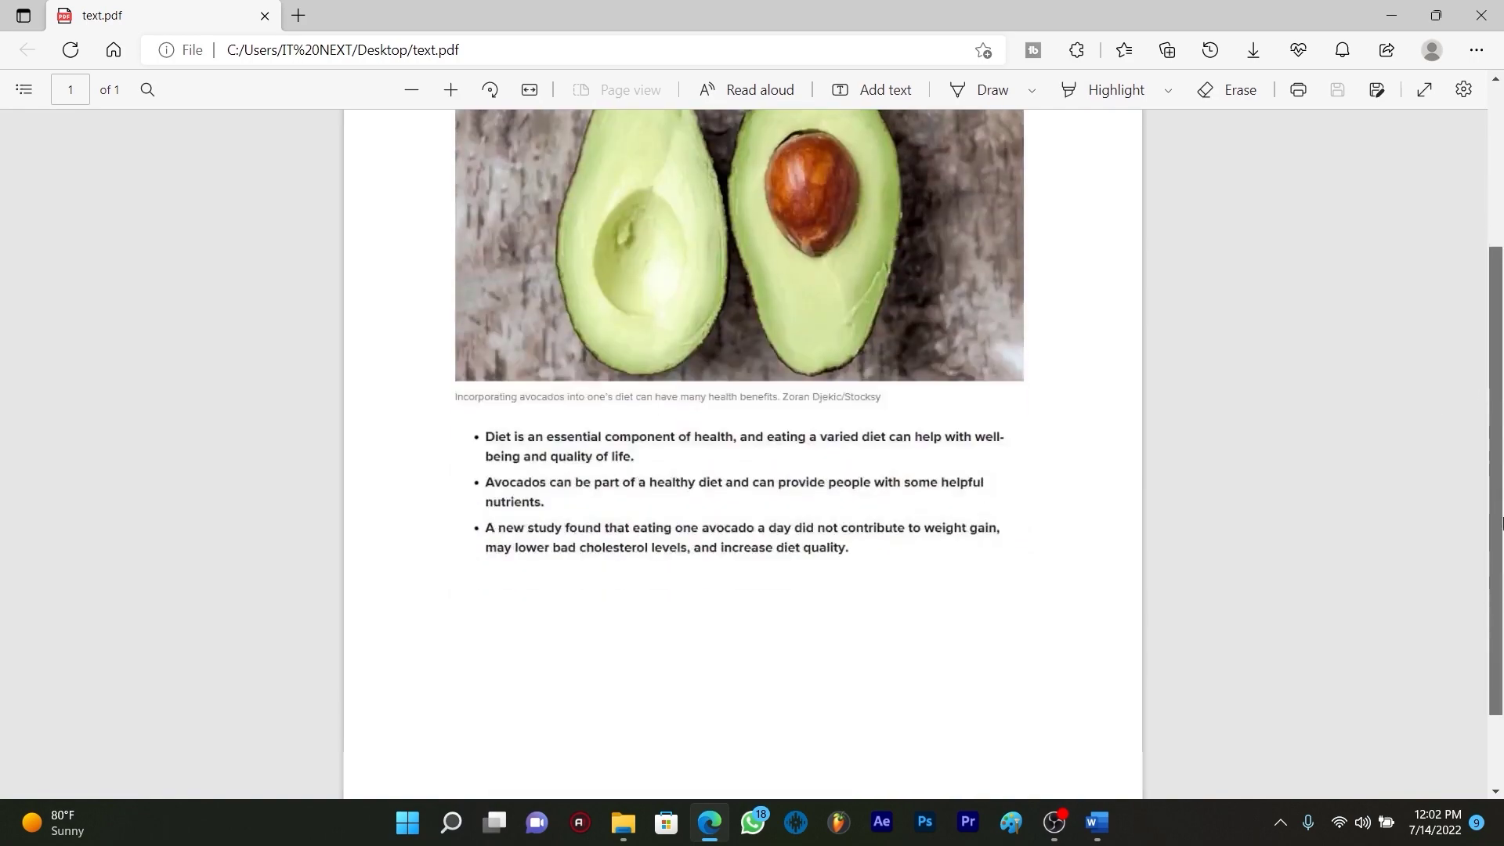
Close the Edge PDF window and restore Word from the taskbar.
click(1478, 17)
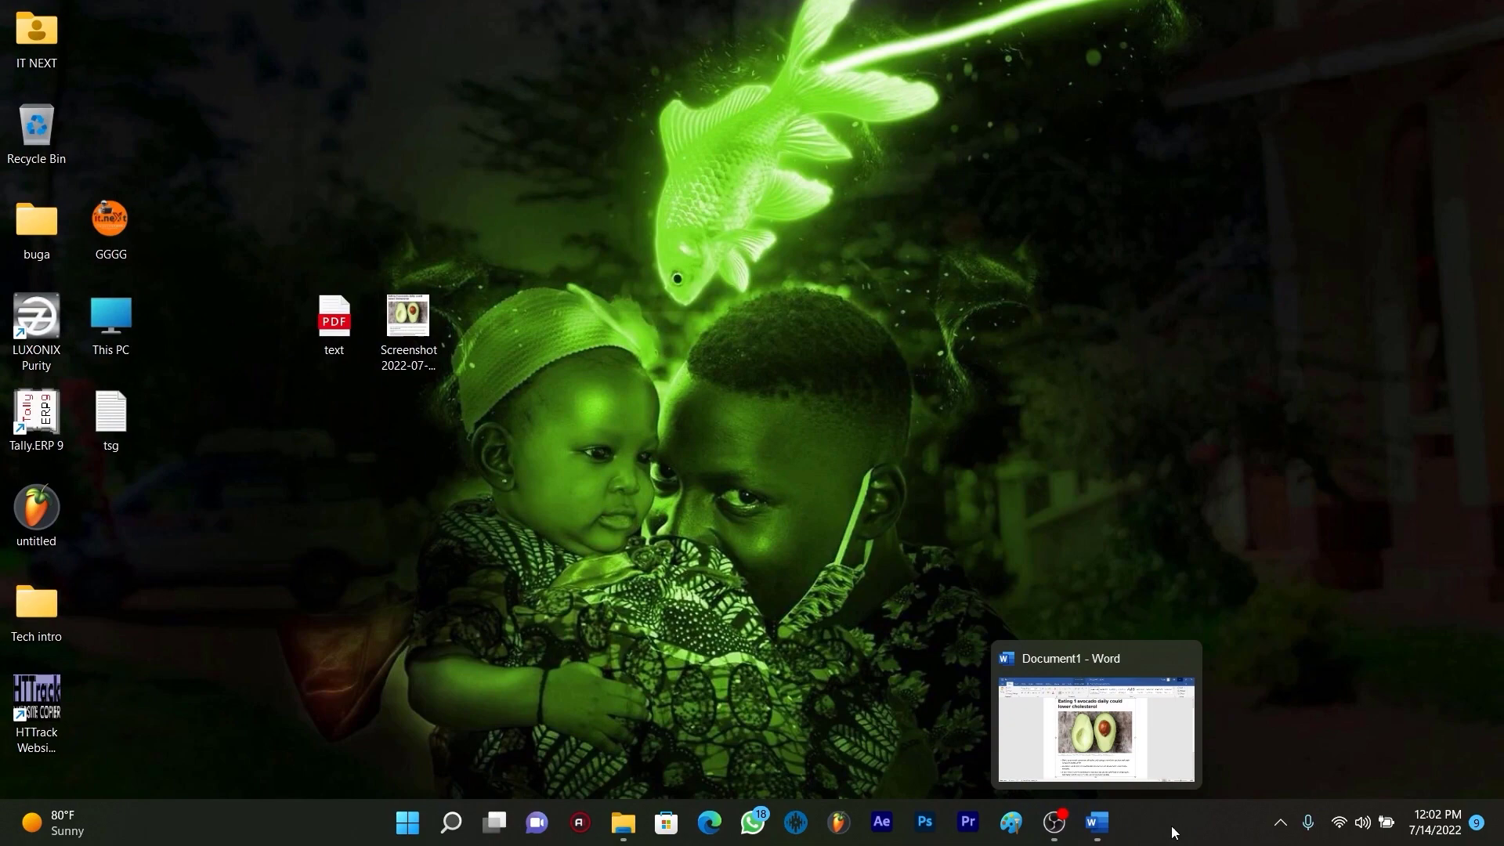
click(1096, 822)
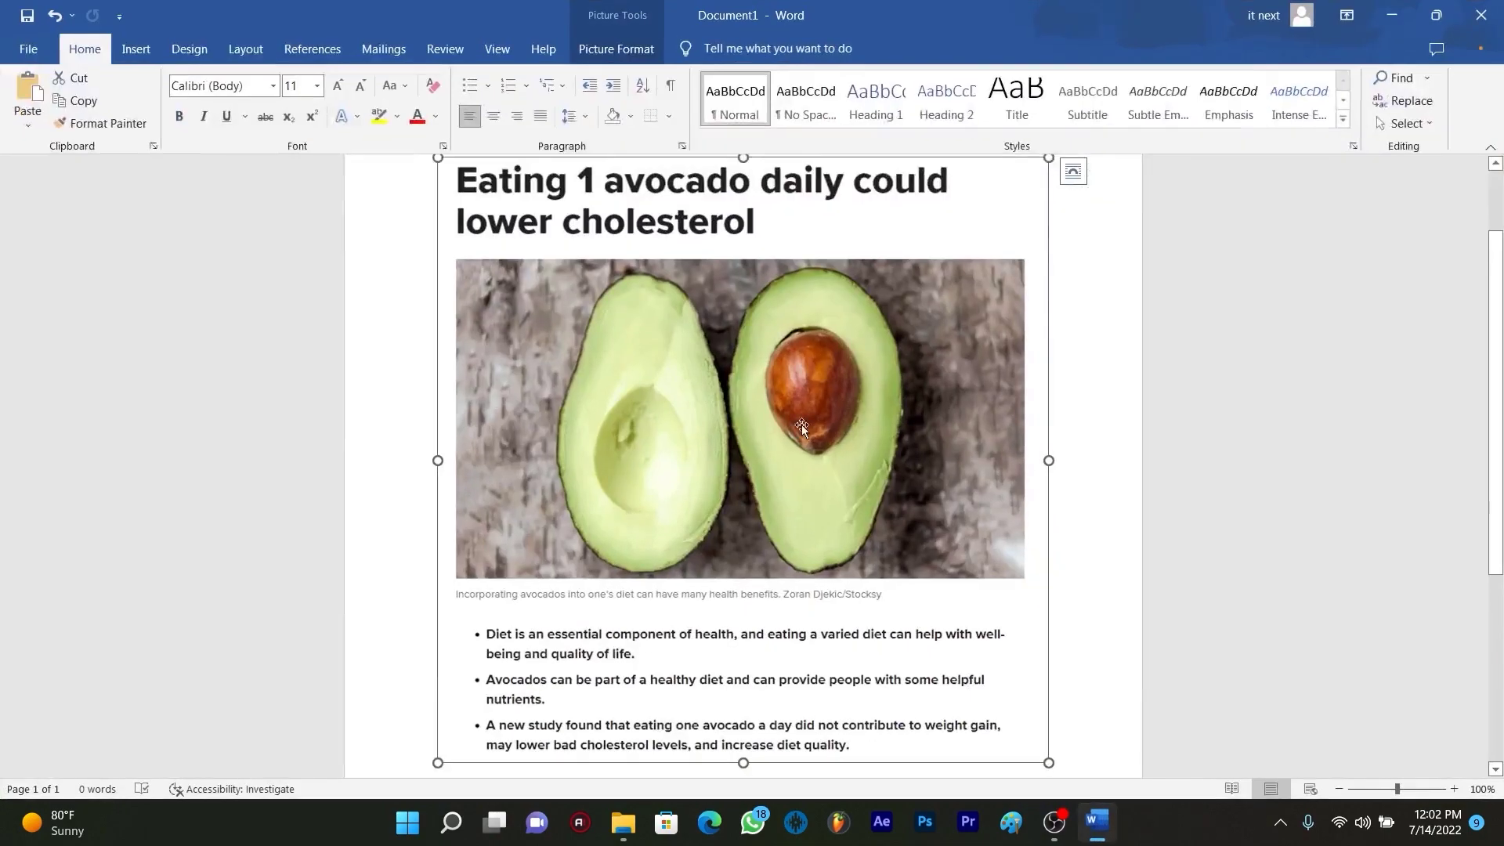
Open text.pdf from the Desktop in Word, accepting conversion to an editable document.
click(28, 48)
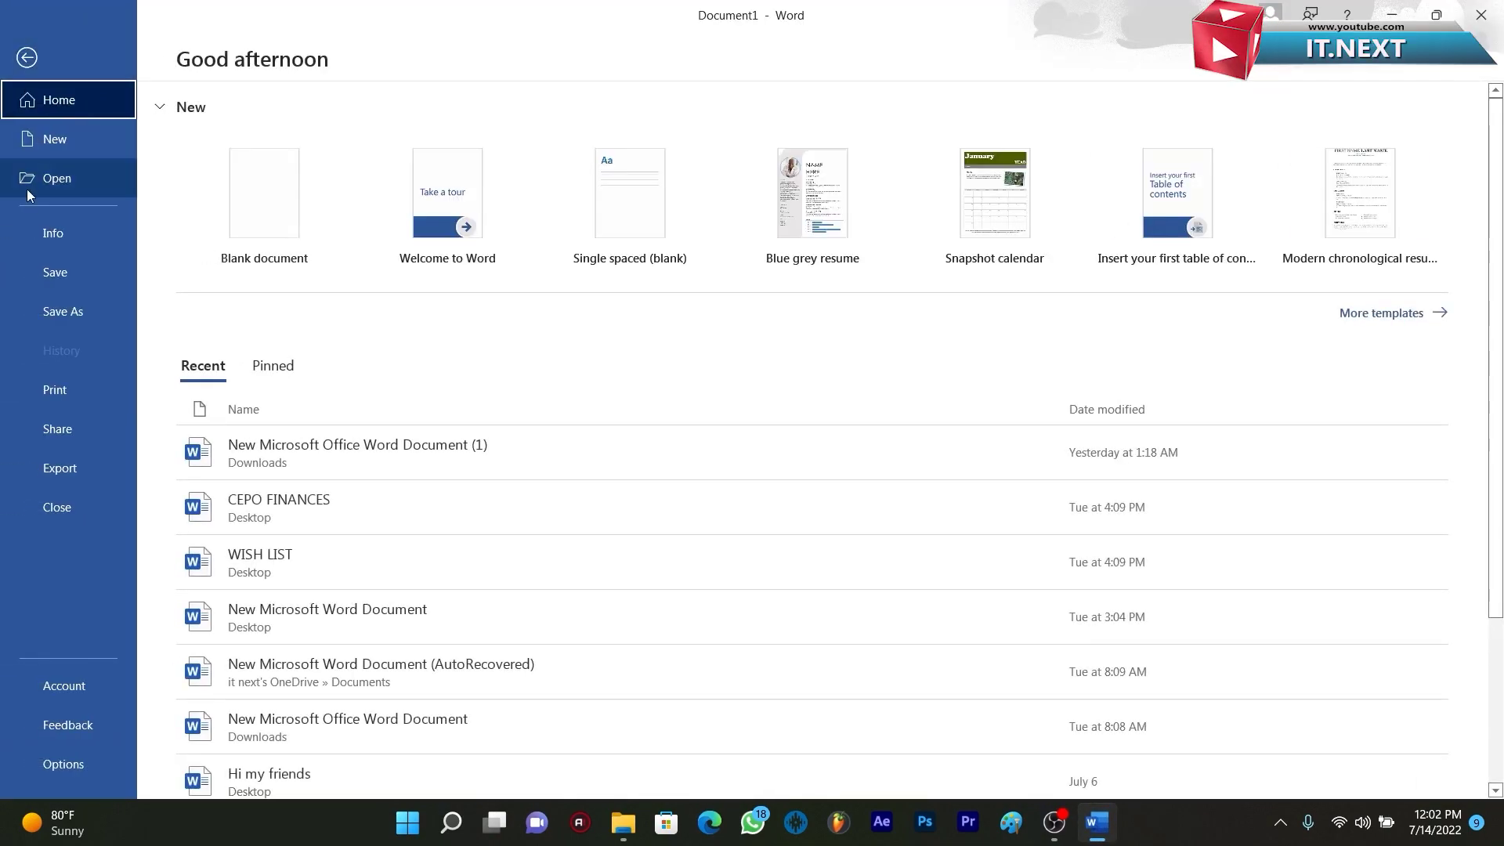
click(57, 180)
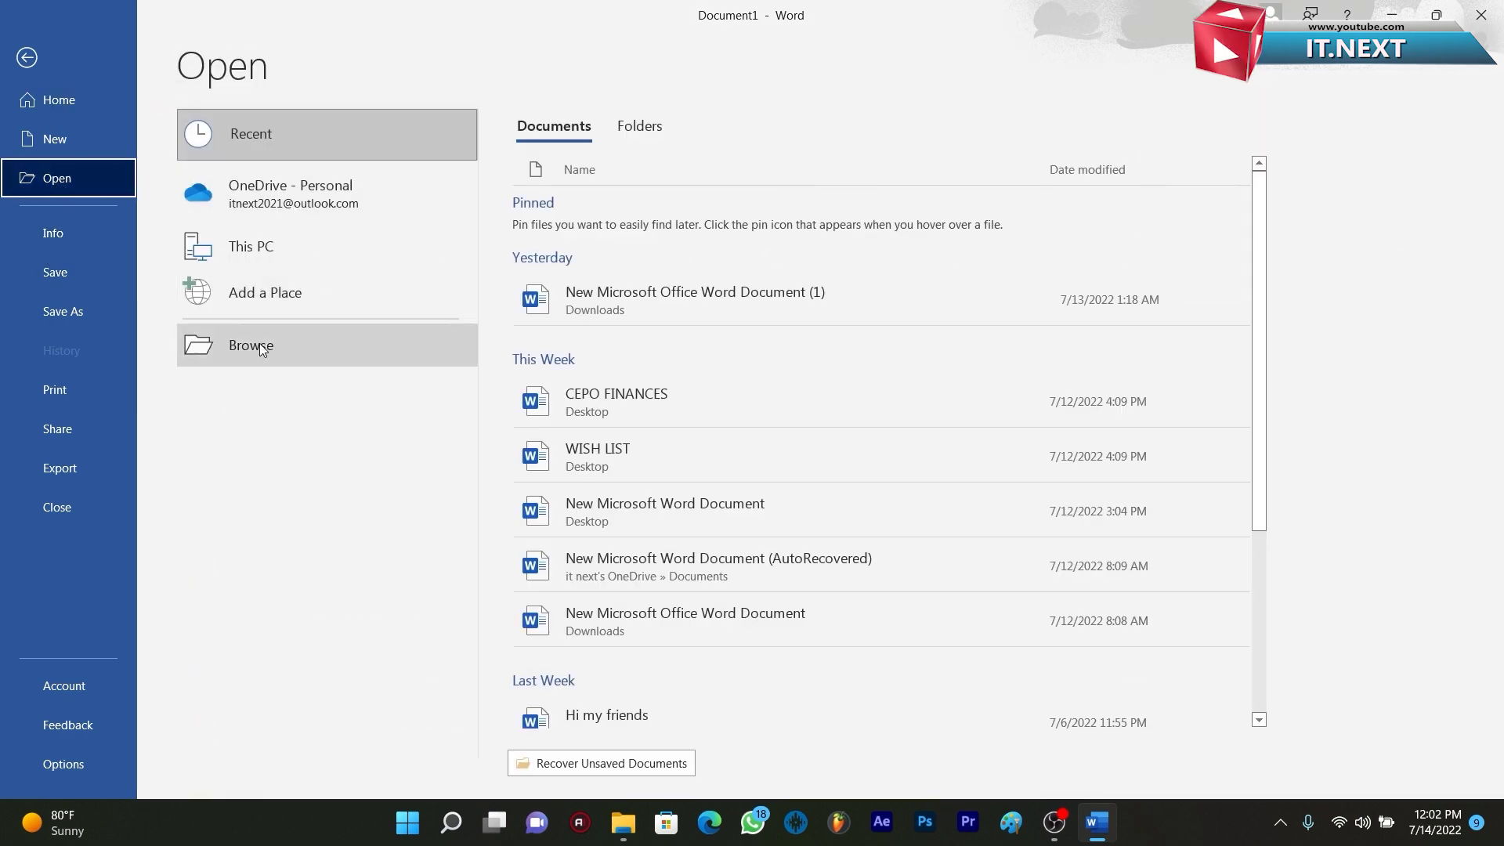
click(253, 345)
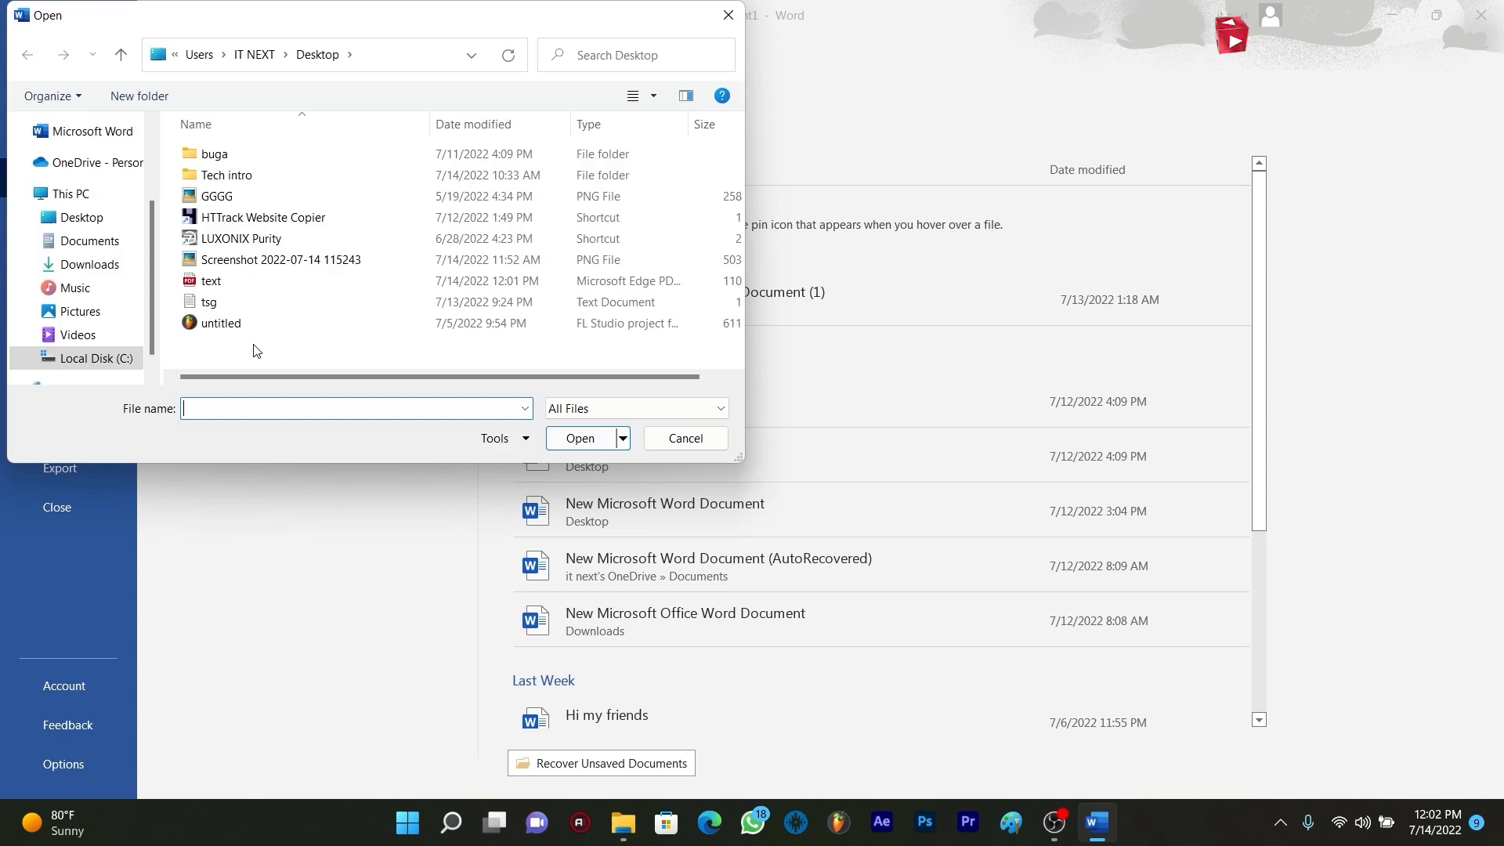
double_click(212, 280)
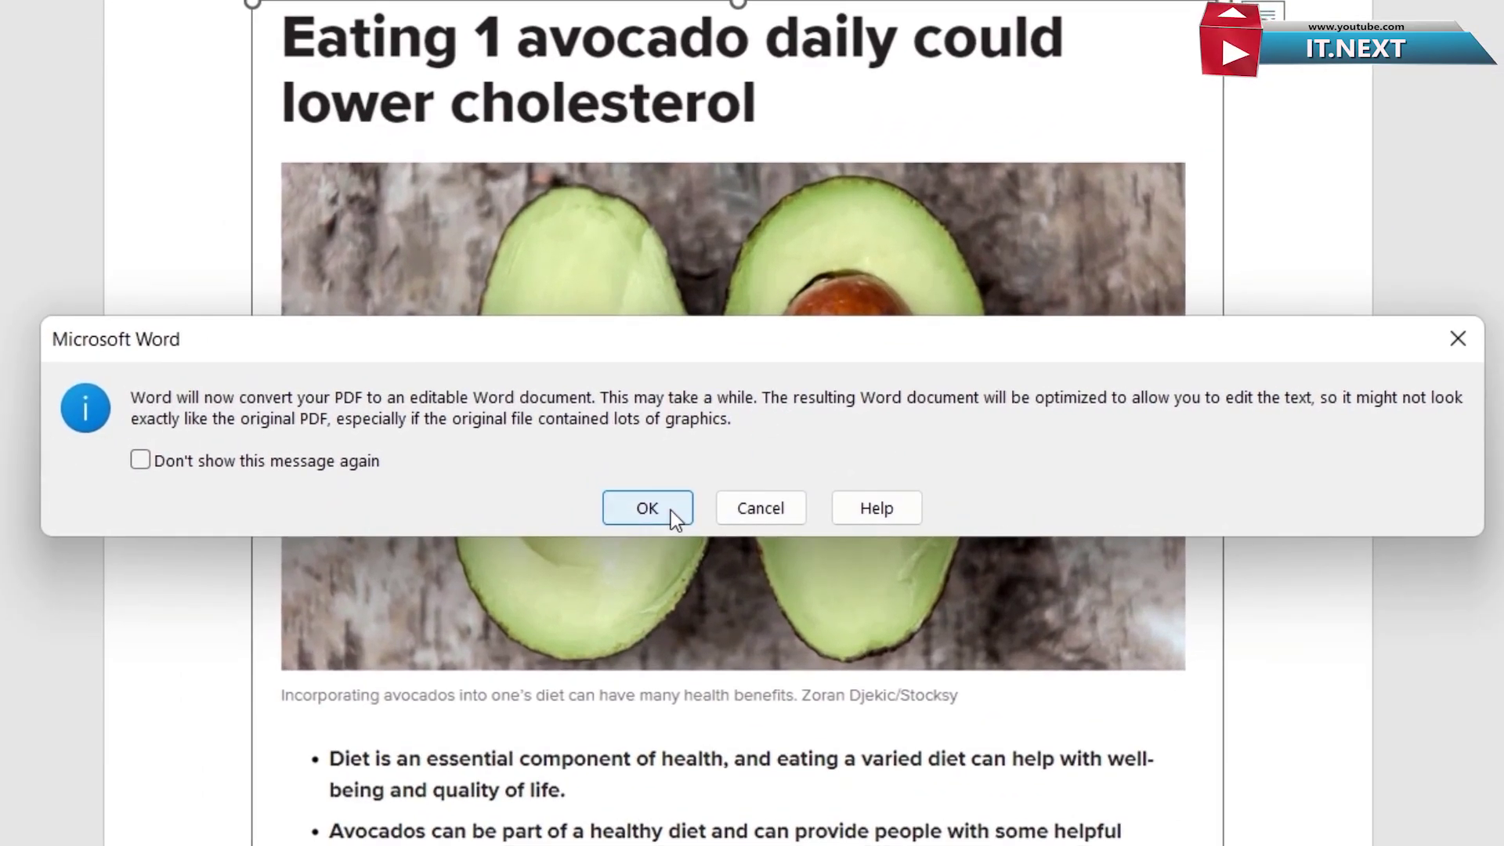
click(672, 510)
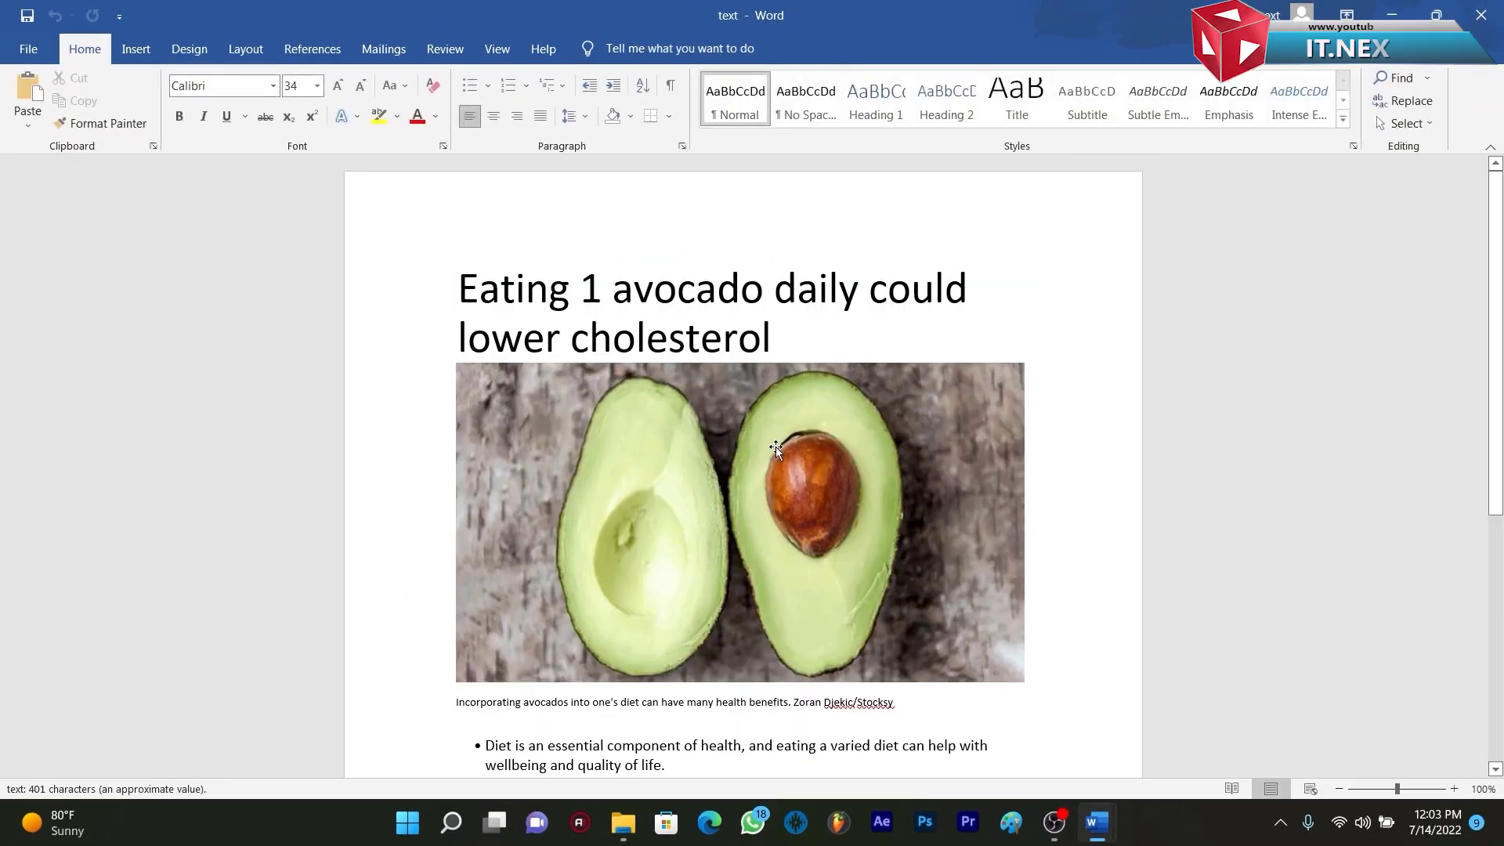
drag(1495, 388, 1499, 499)
click(872, 627)
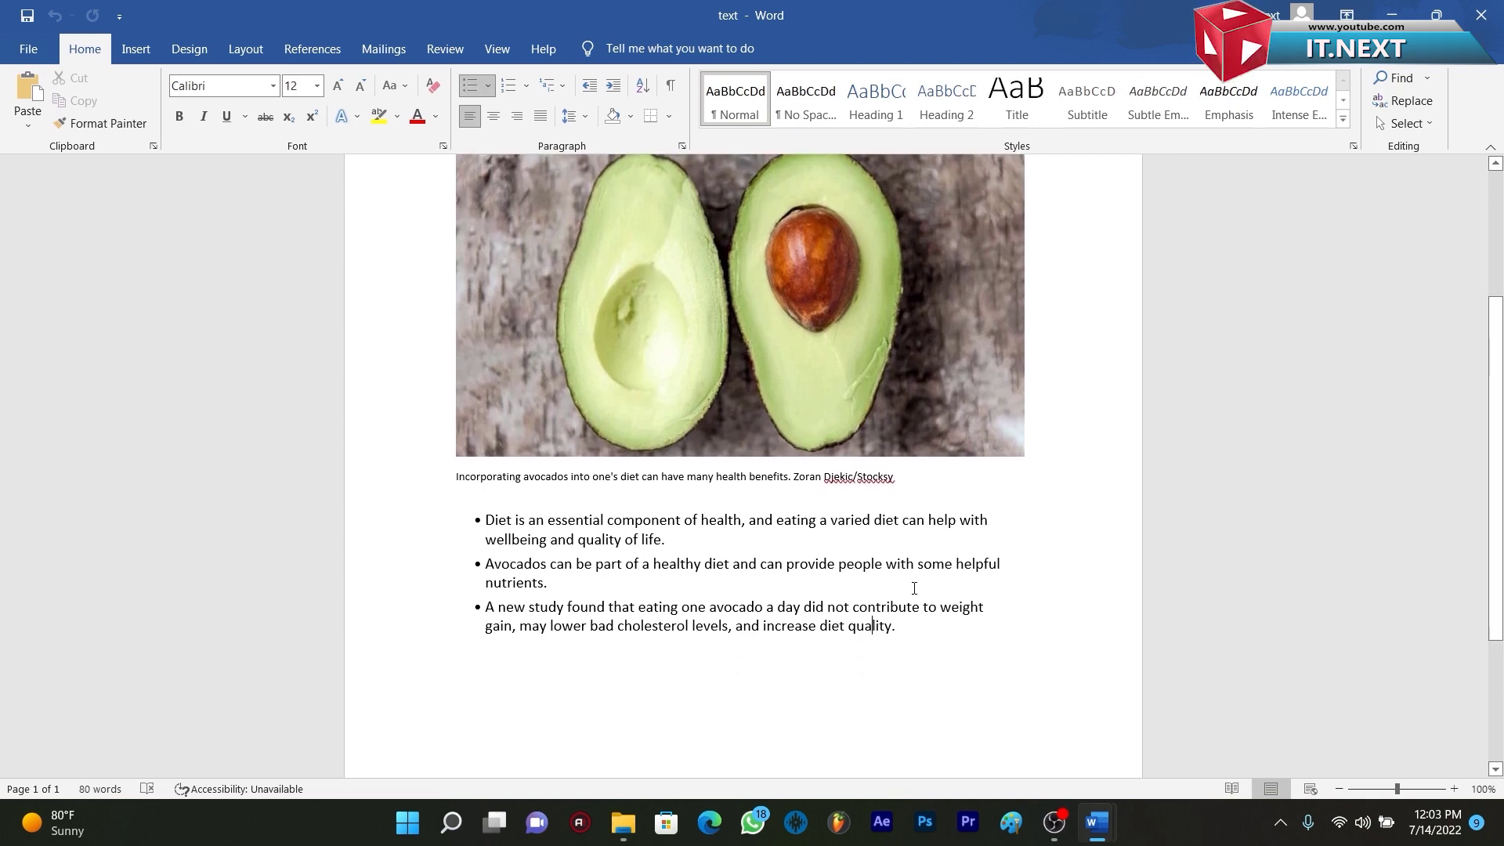
click(875, 423)
key(ctrl+Home)
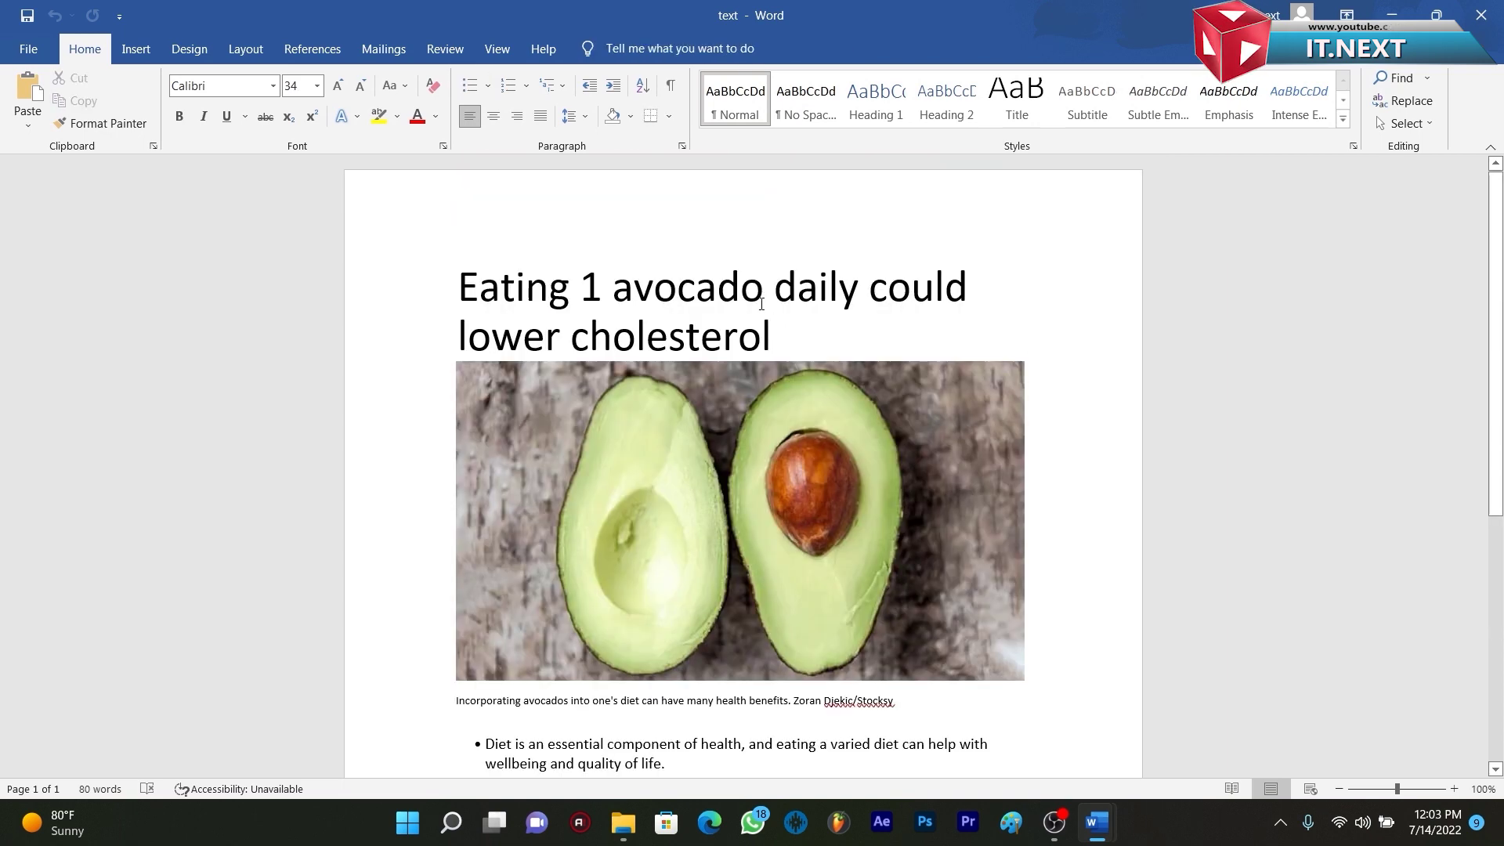
double_click(587, 287)
text(2)
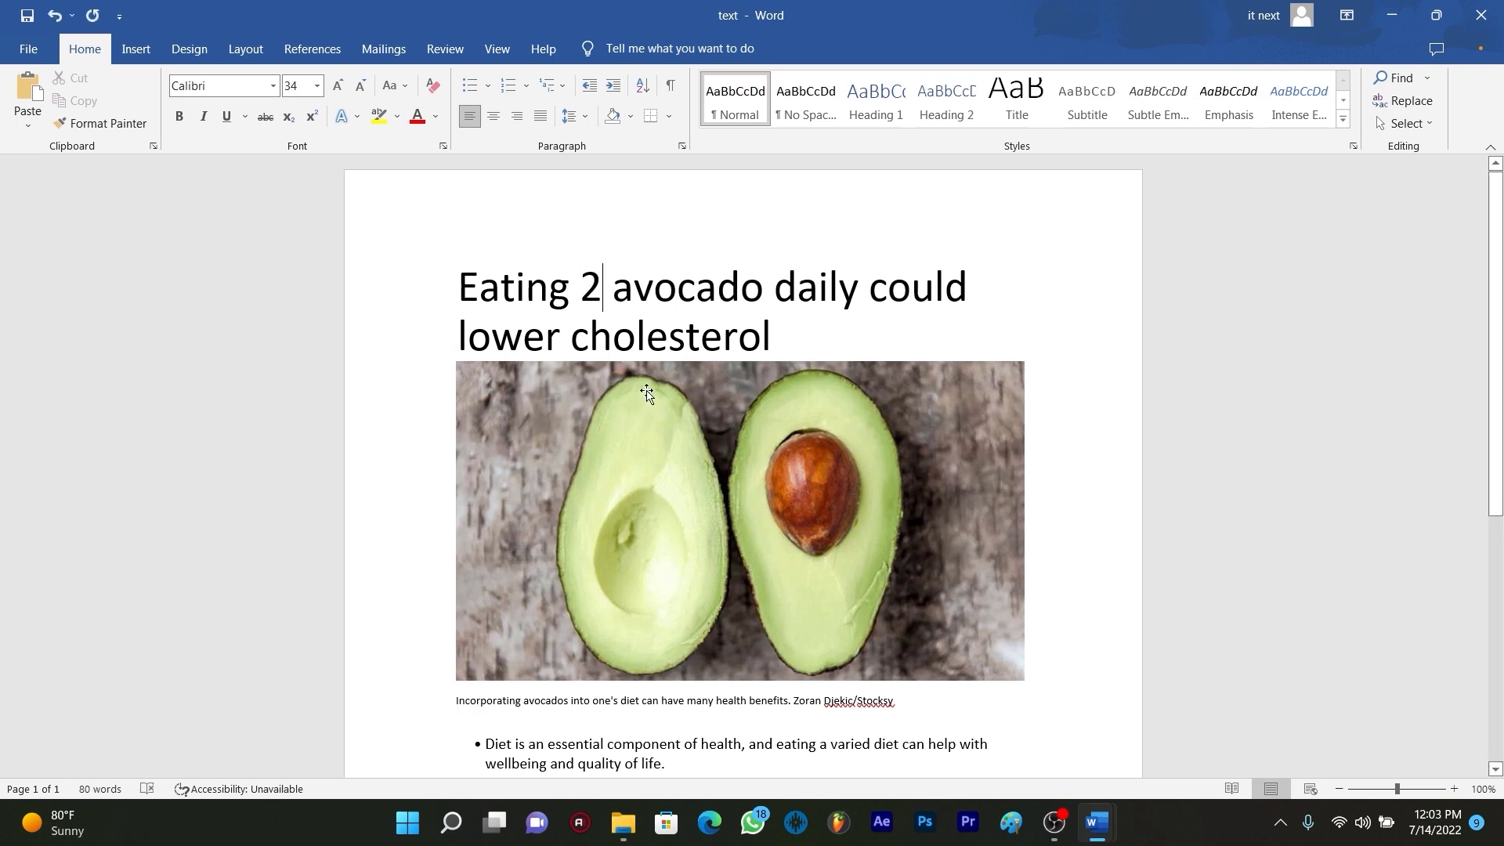
triple_click(783, 329)
key(ctrl+x)
key(ctrl+z)
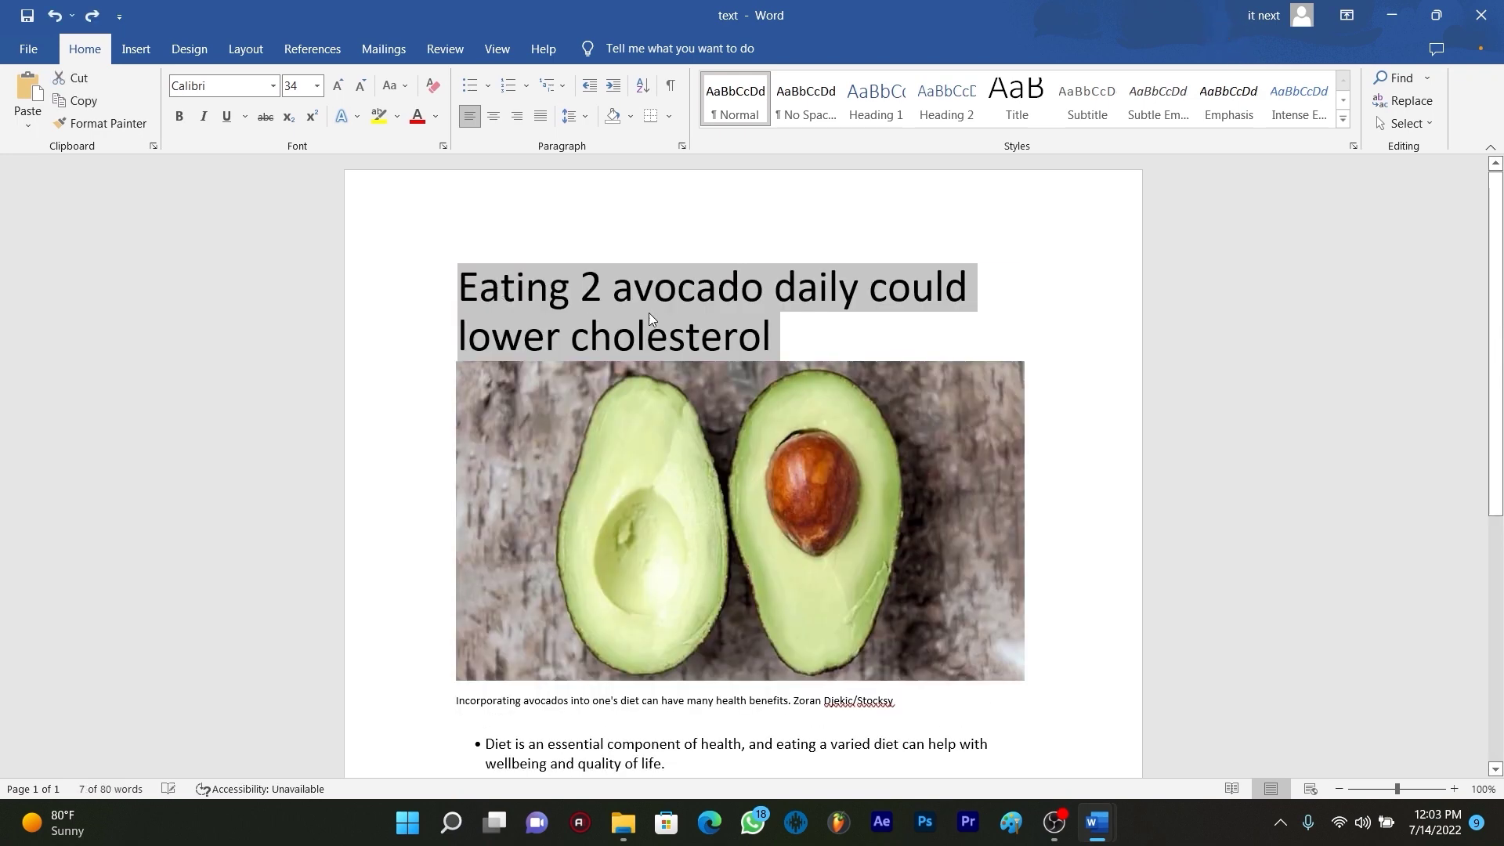
click(832, 326)
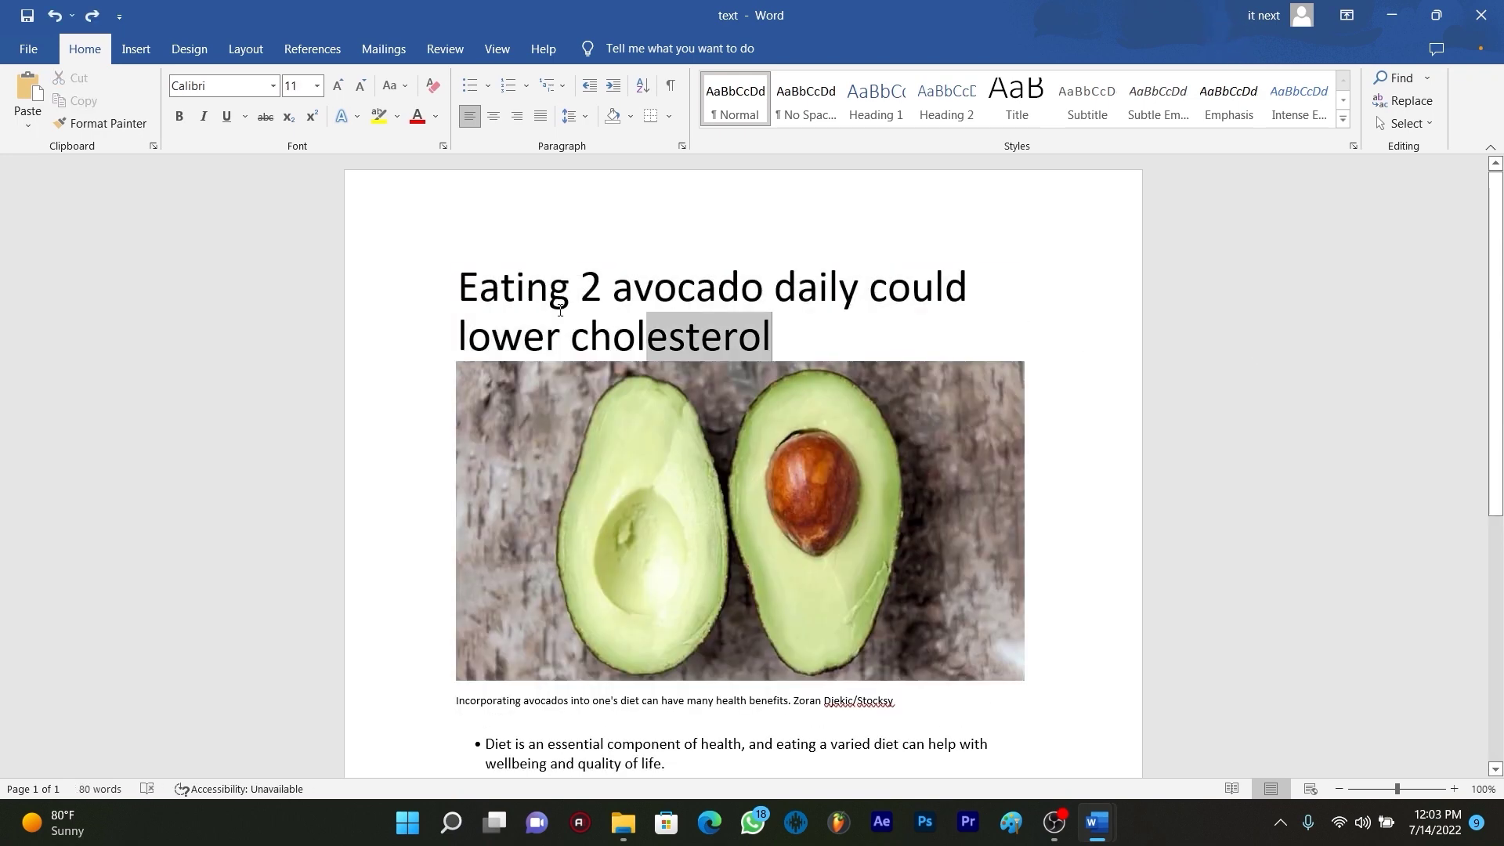
triple_click(710, 336)
text(ti)
key(BackSpace)
key(BackSpace)
key(BackSpace)
text(TIP)
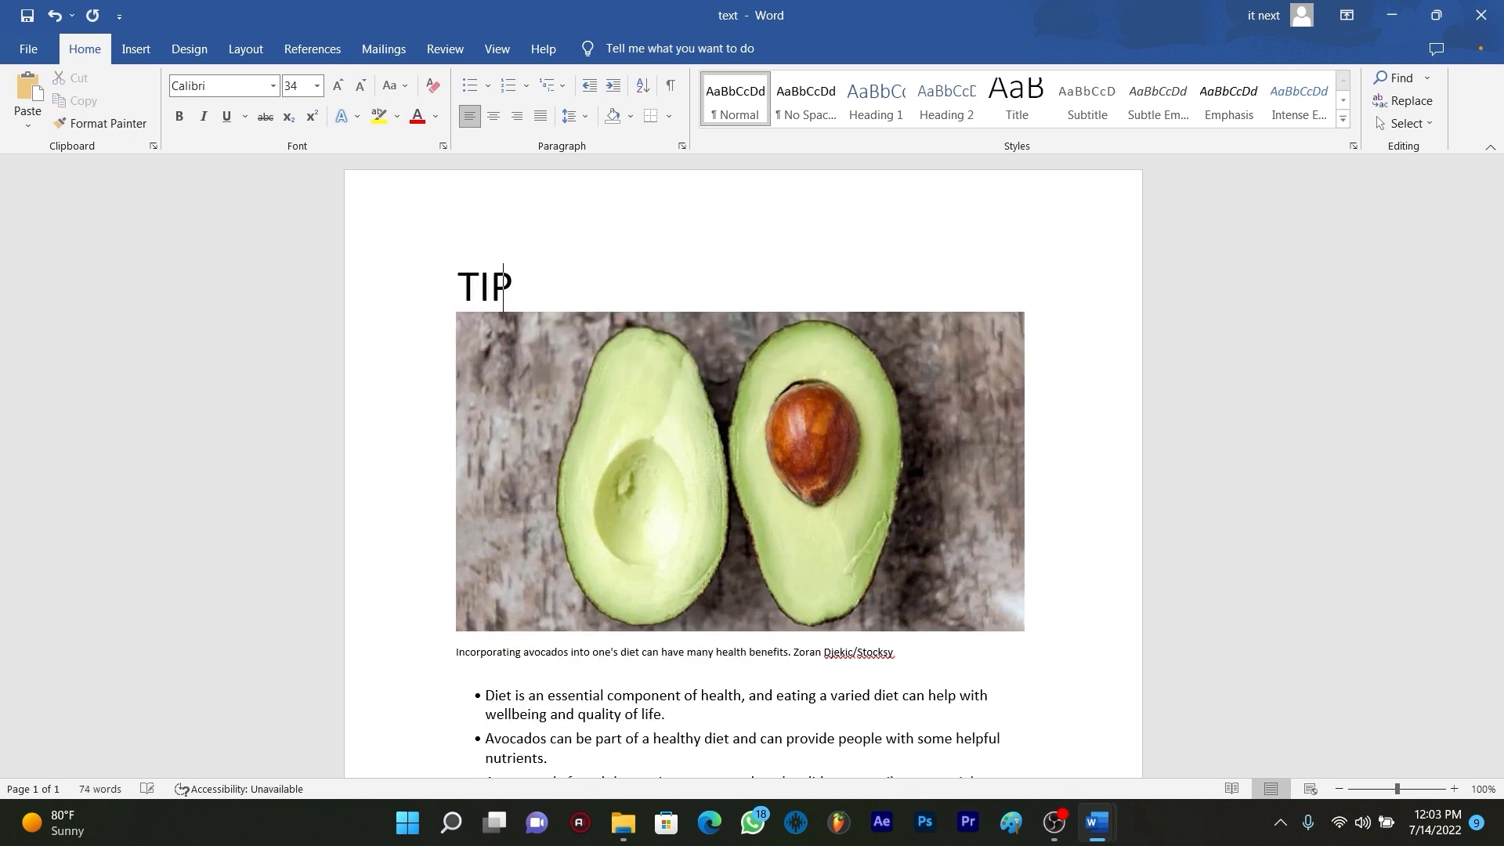
text(S TO EAST THIS)
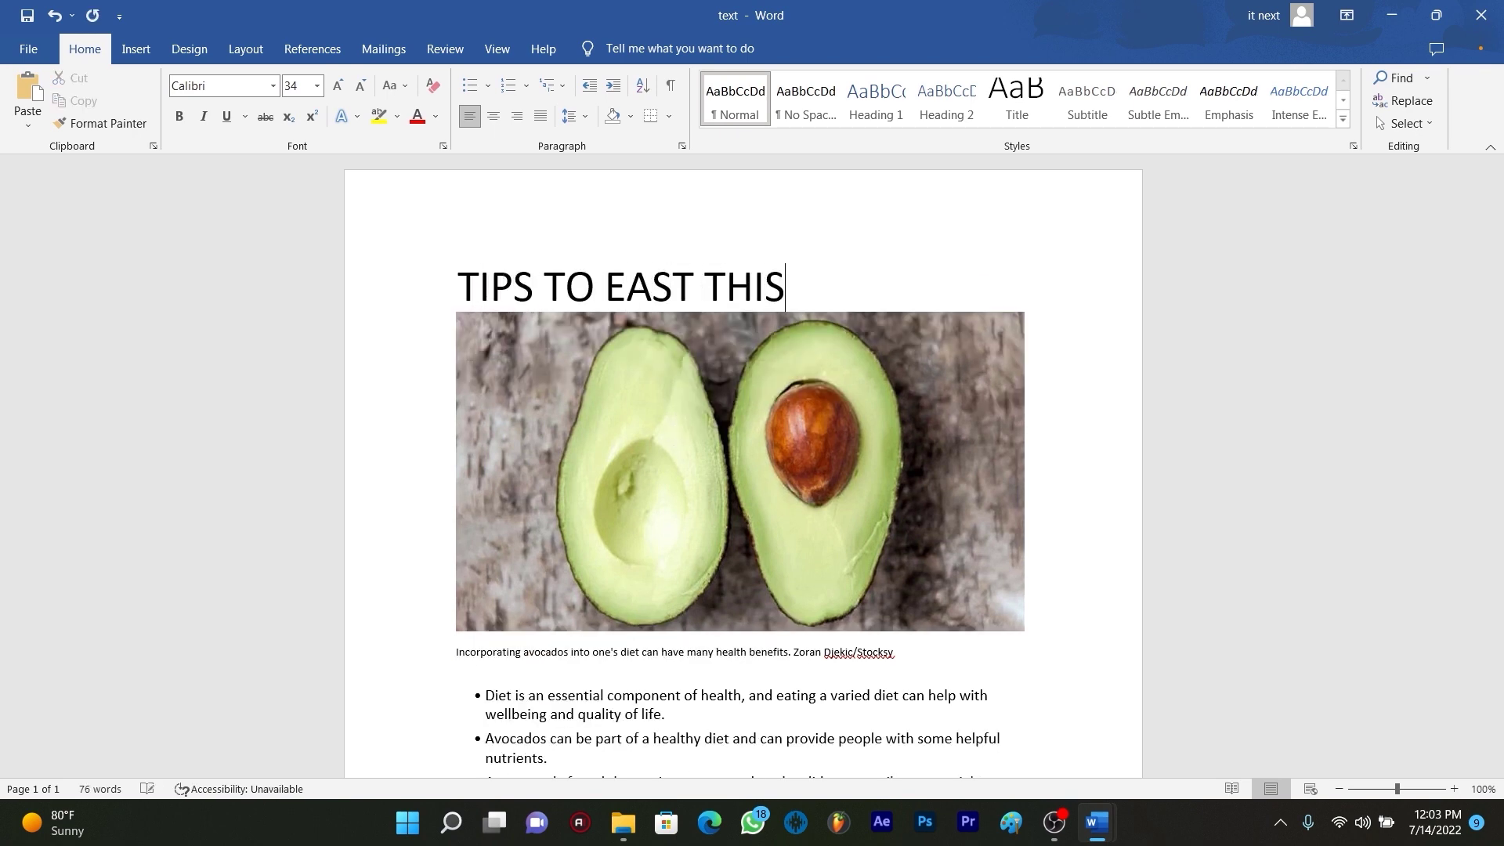
scroll(715, 573, down, 3)
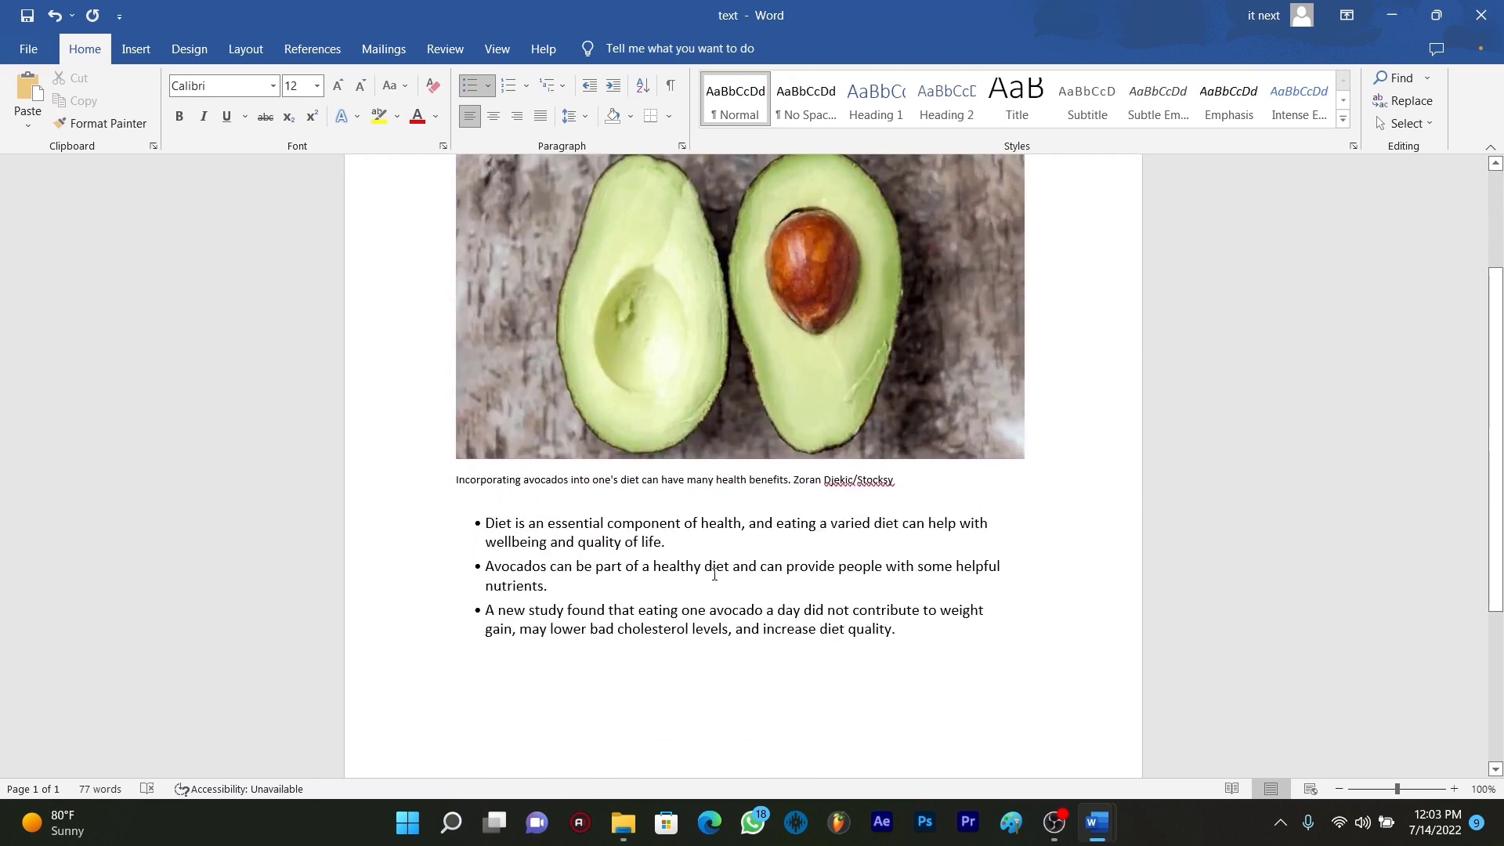
drag(451, 482, 896, 481)
click(886, 628)
drag(896, 628, 485, 524)
click(729, 528)
scroll(739, 331, up, 2)
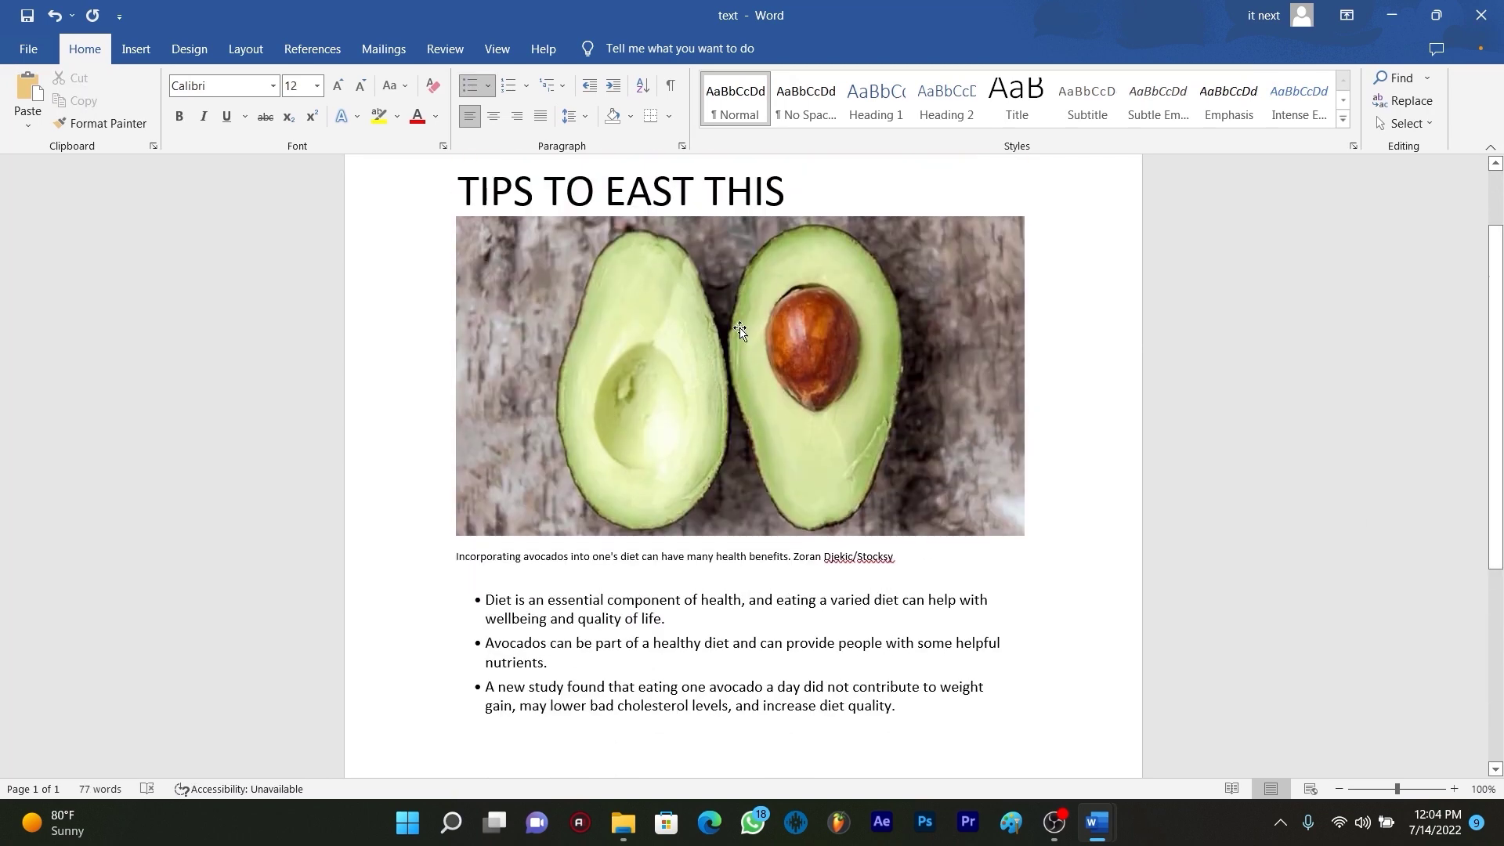
click(714, 346)
key(Delete)
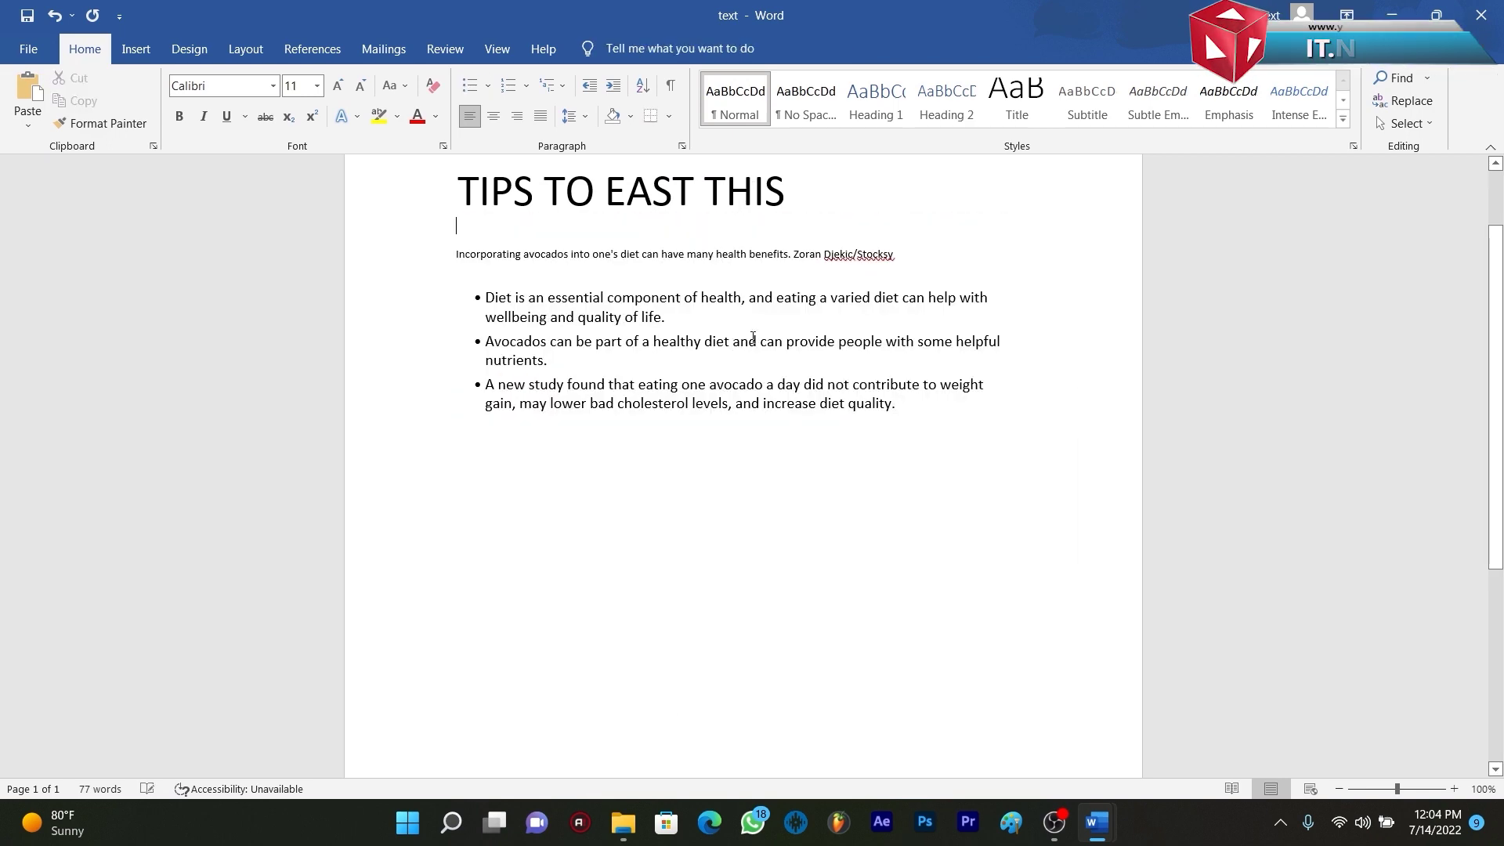
drag(900, 404, 456, 188)
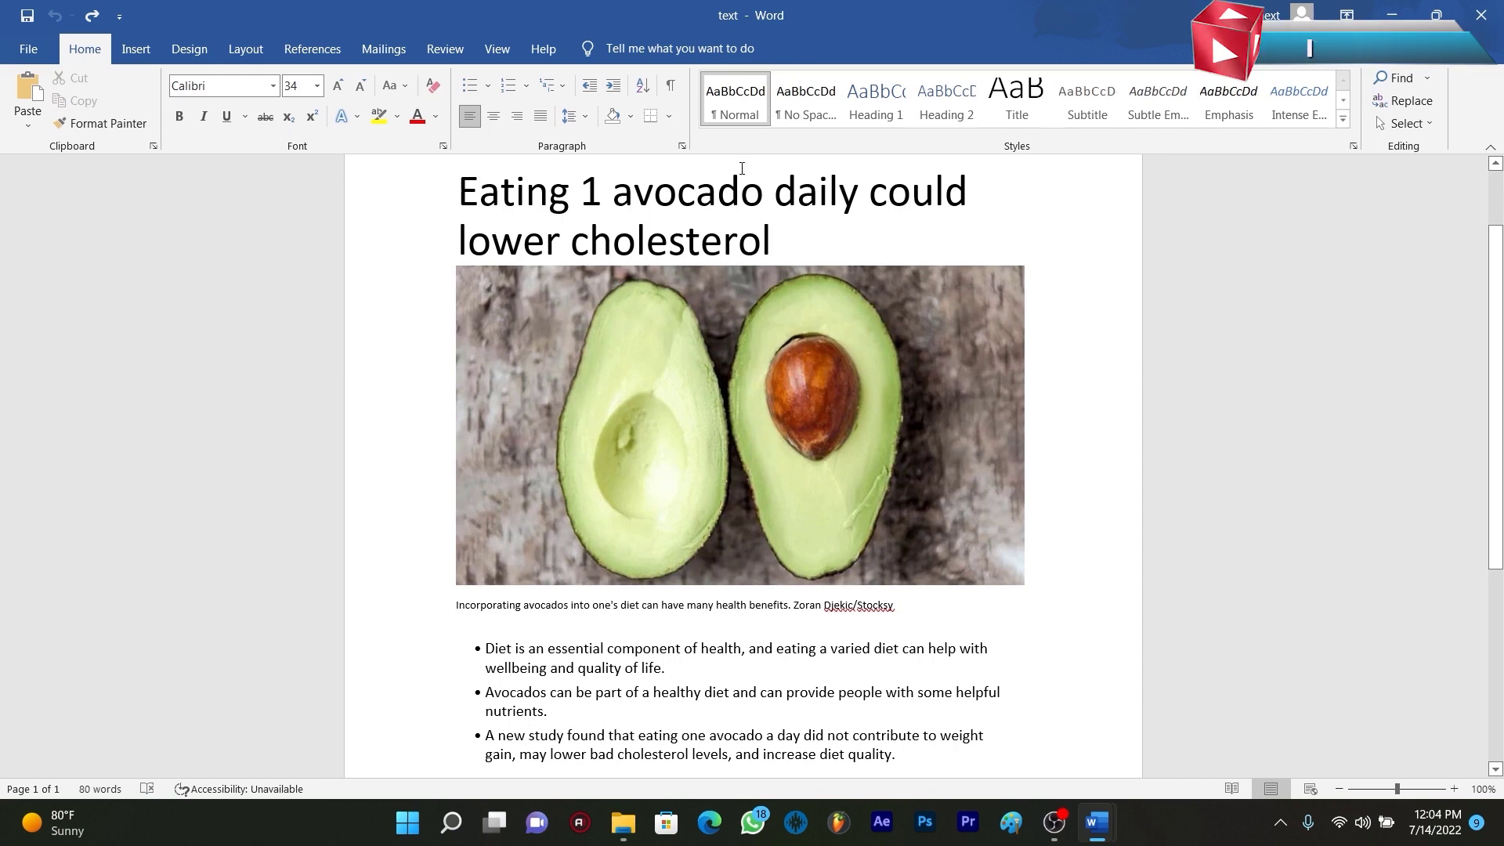
Remove the trailing 1 from the title and save the article as a Word document on the Desktop.
key(BackSpace)
click(29, 48)
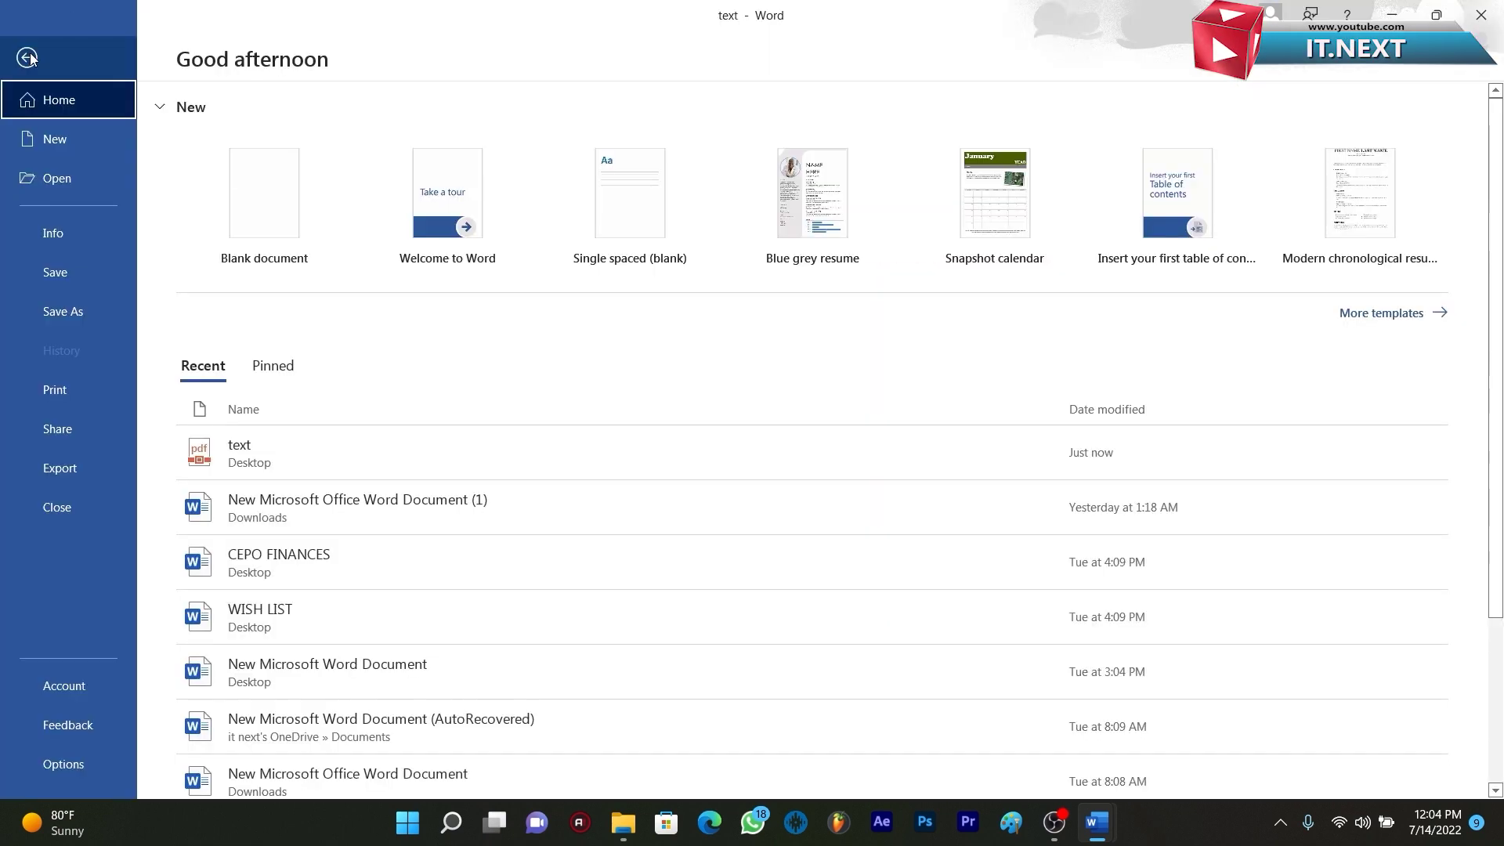
click(63, 312)
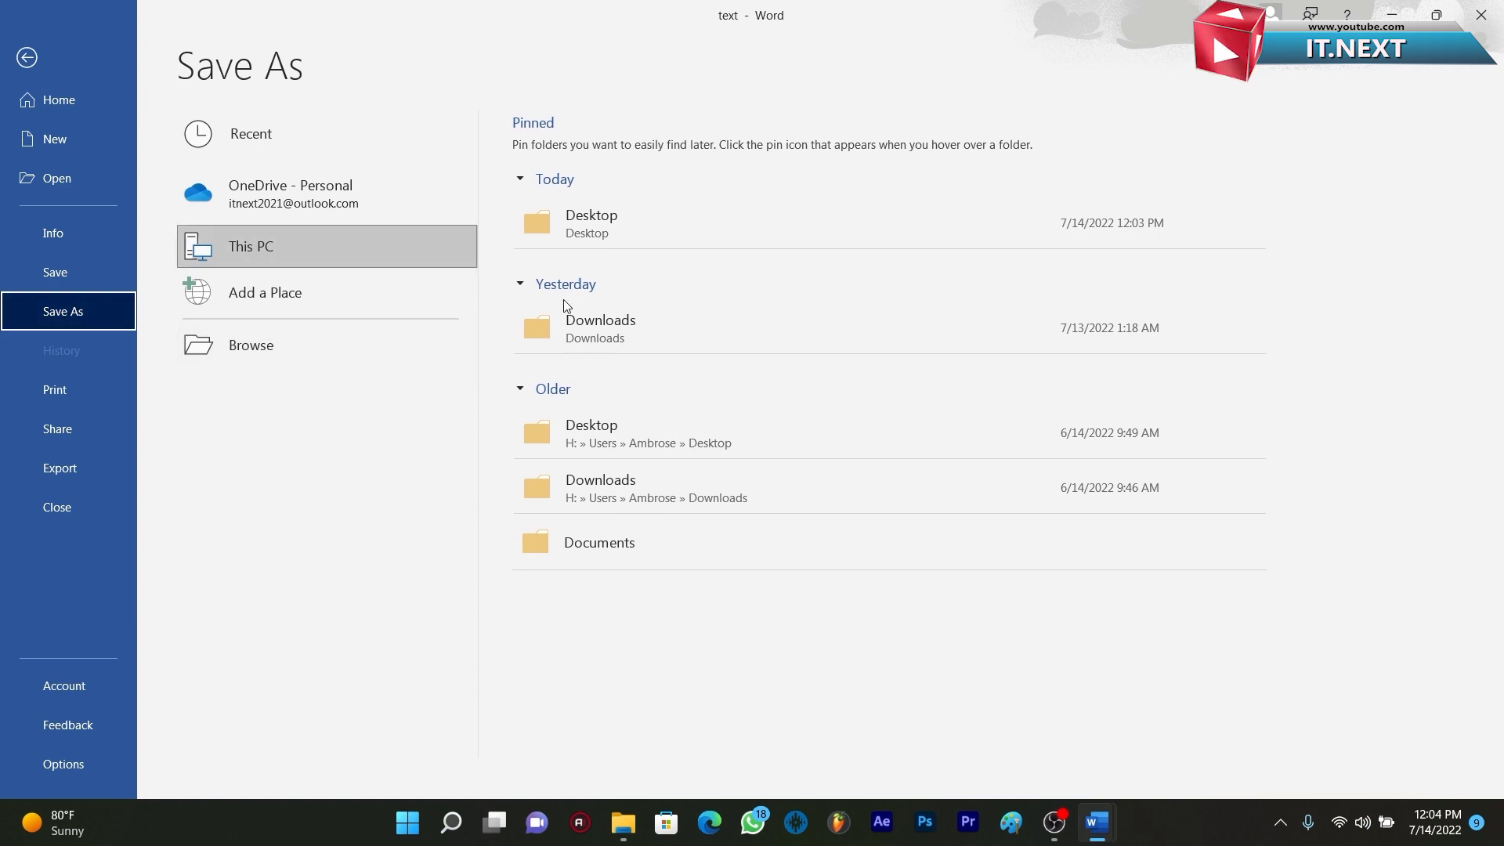
click(590, 429)
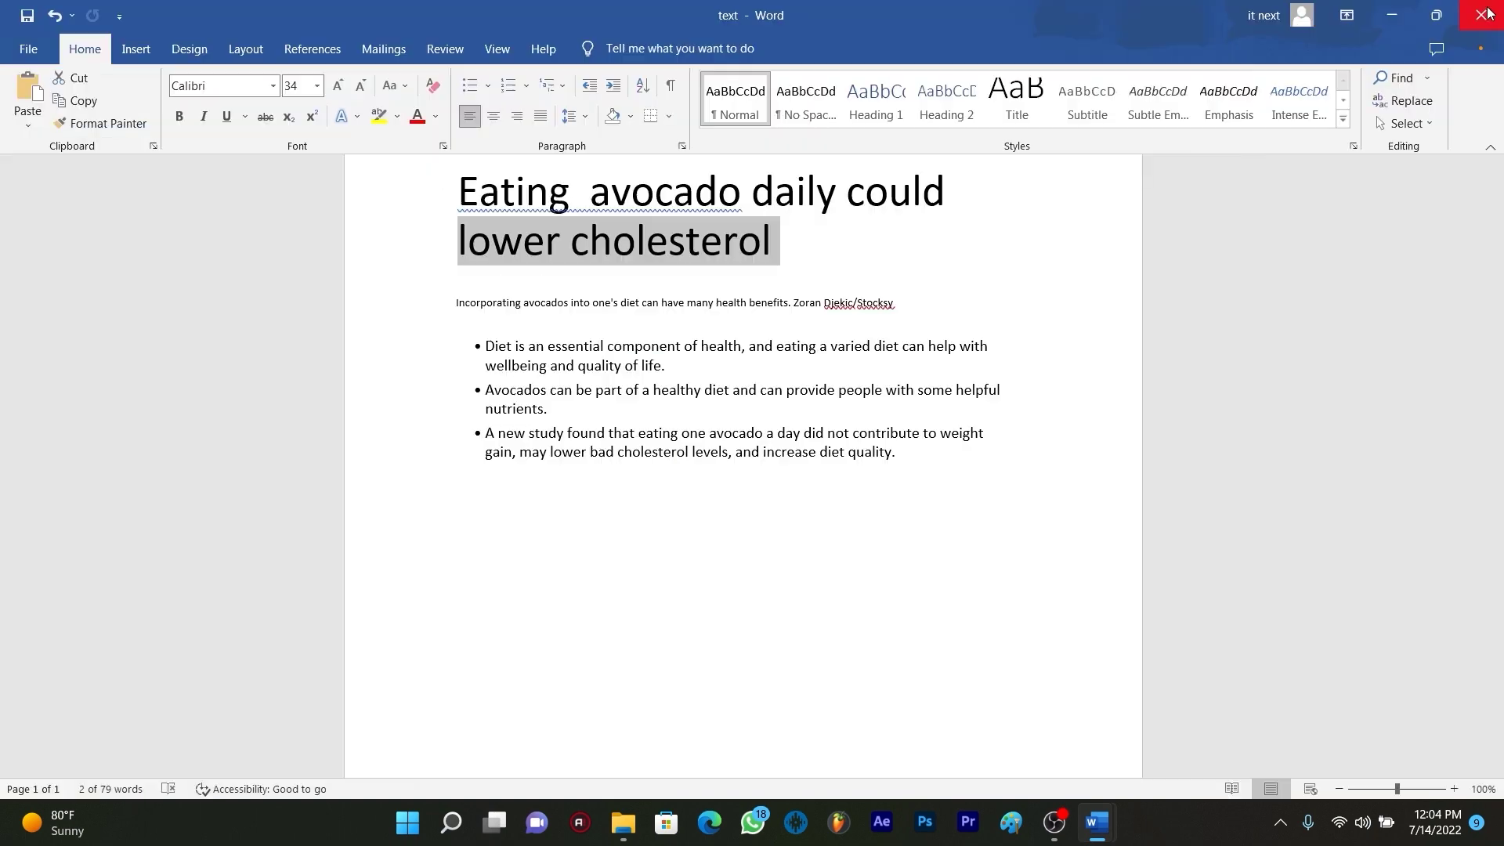
Close the article window and the leftover Document1 without saving.
click(1486, 14)
click(1487, 15)
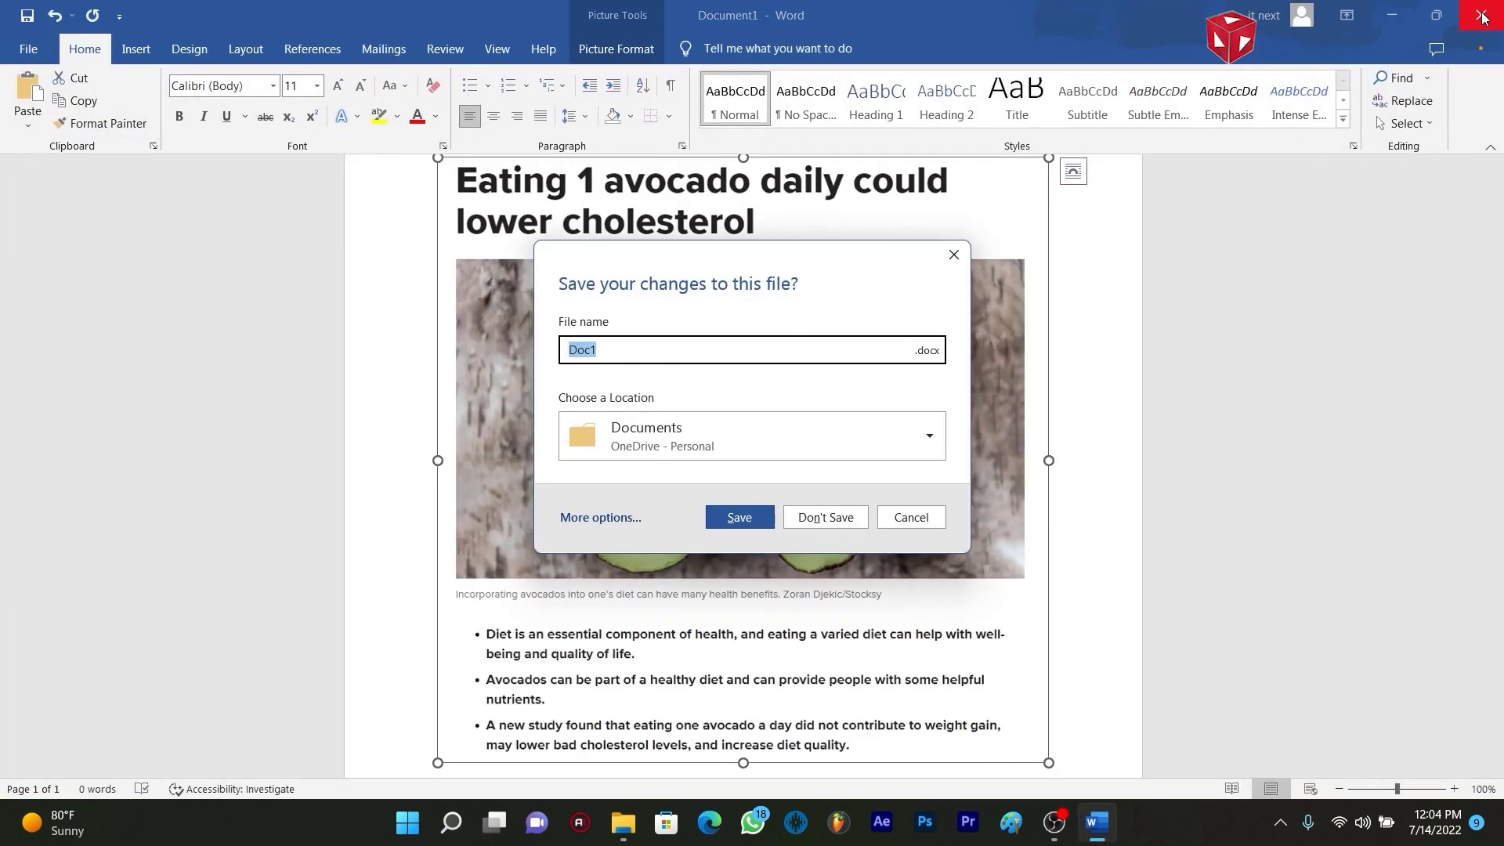
Discard Document1 unsaved and arrange the text Word file beside text.pdf and the avocado screenshot.
click(826, 517)
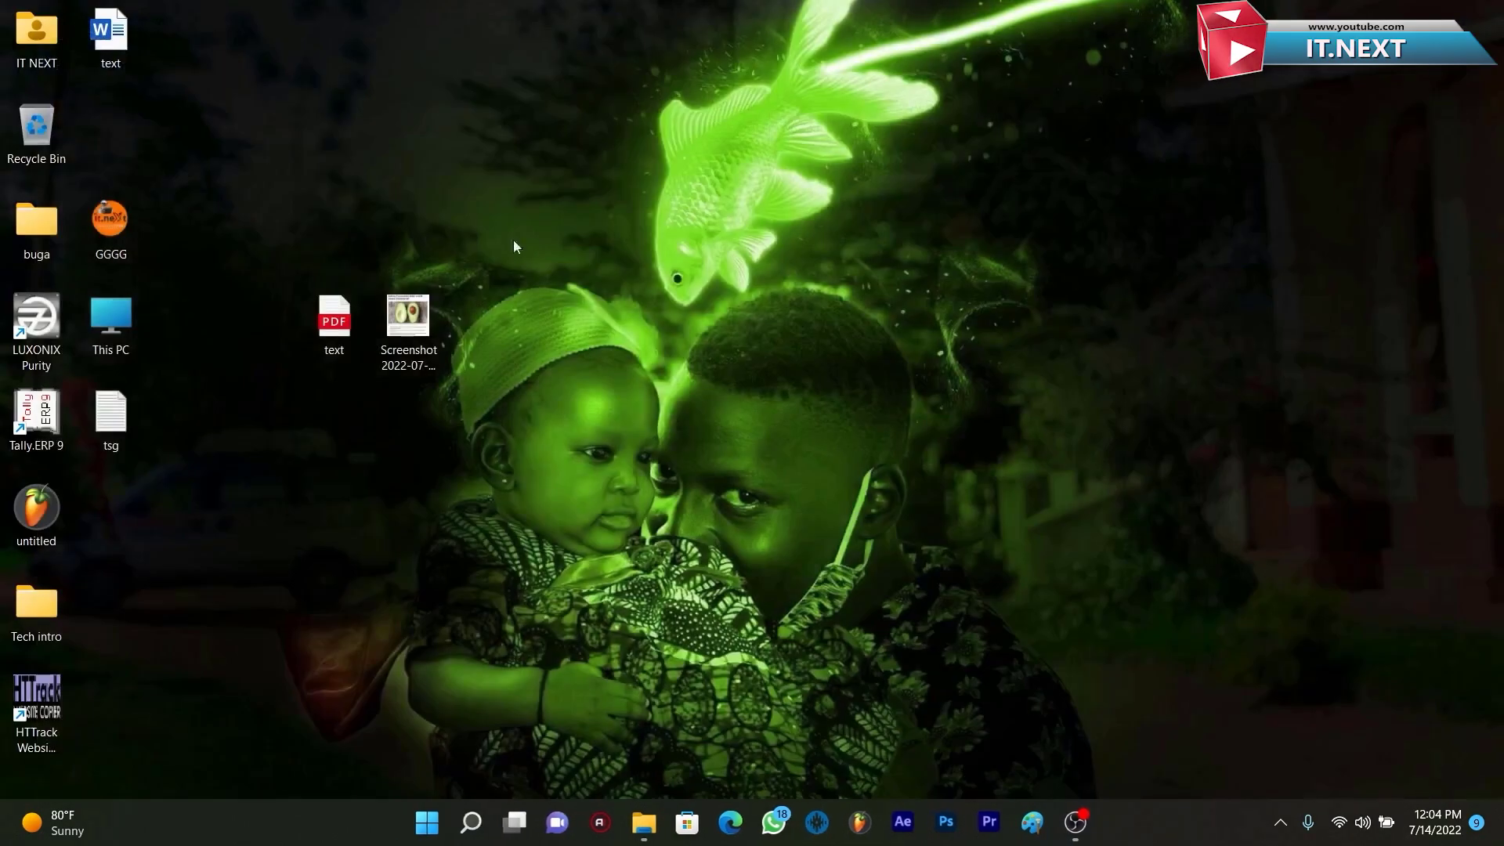
drag(112, 36, 259, 323)
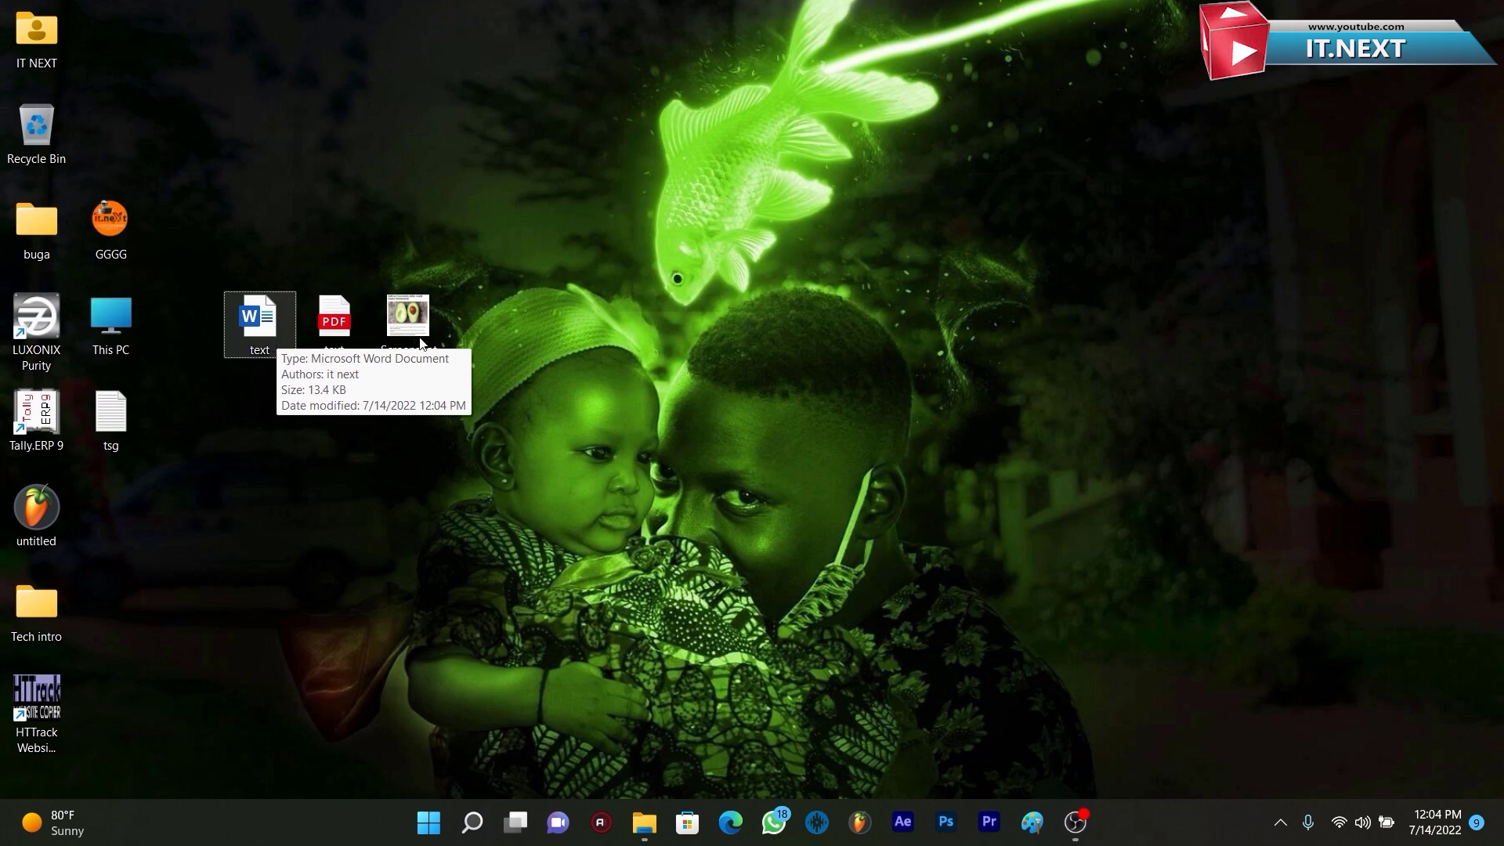
mouse_move(408, 324)
mouse_down()
mouse_move(519, 282)
mouse_move(505, 305)
mouse_up()
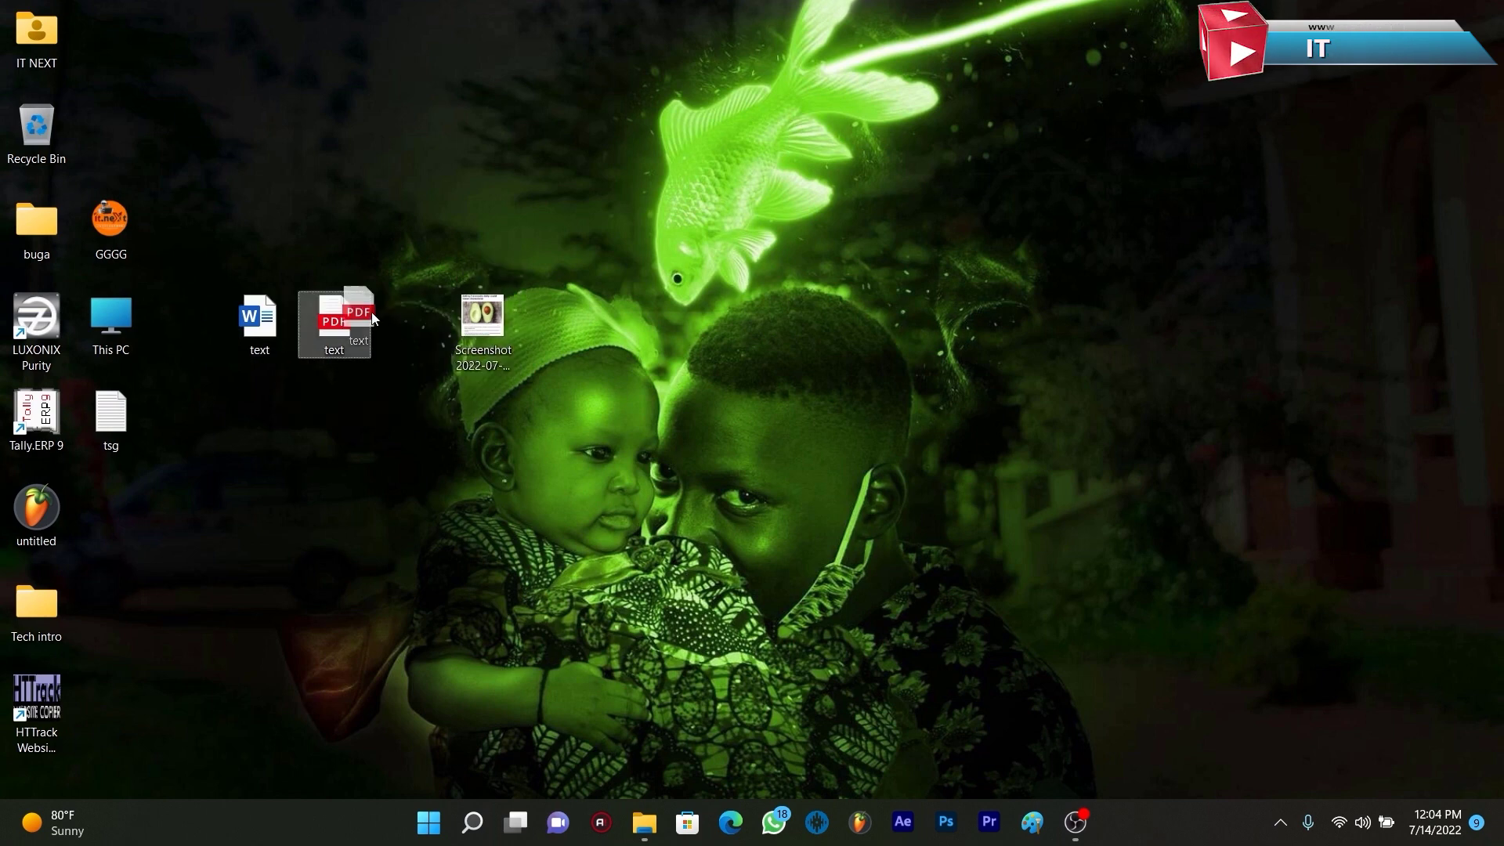
drag(334, 318, 409, 323)
click(511, 323)
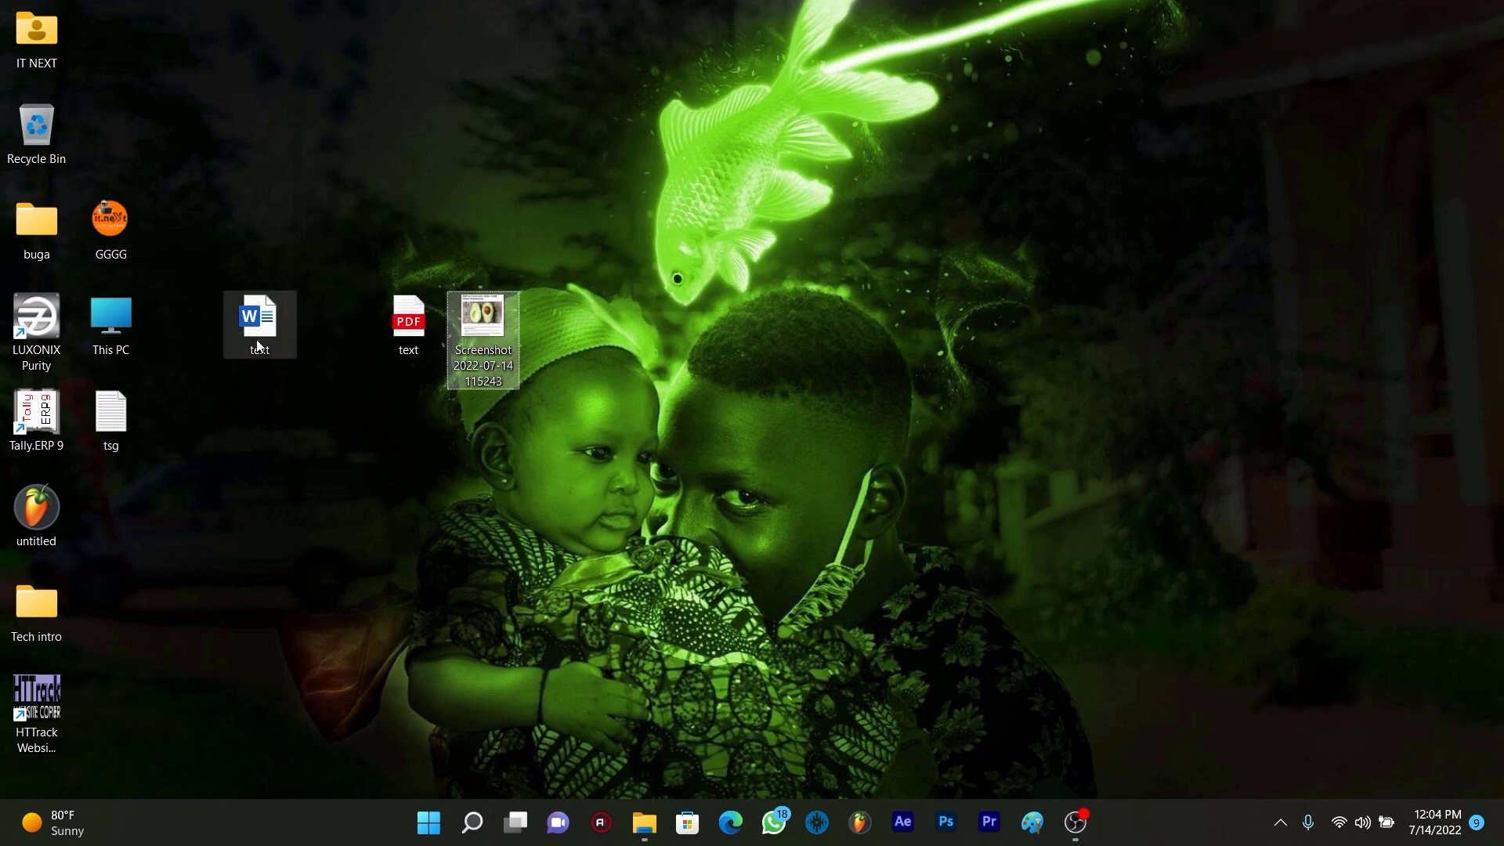
drag(258, 320, 340, 331)
Launch the text Word copy of the article from the desktop.
double_click(334, 323)
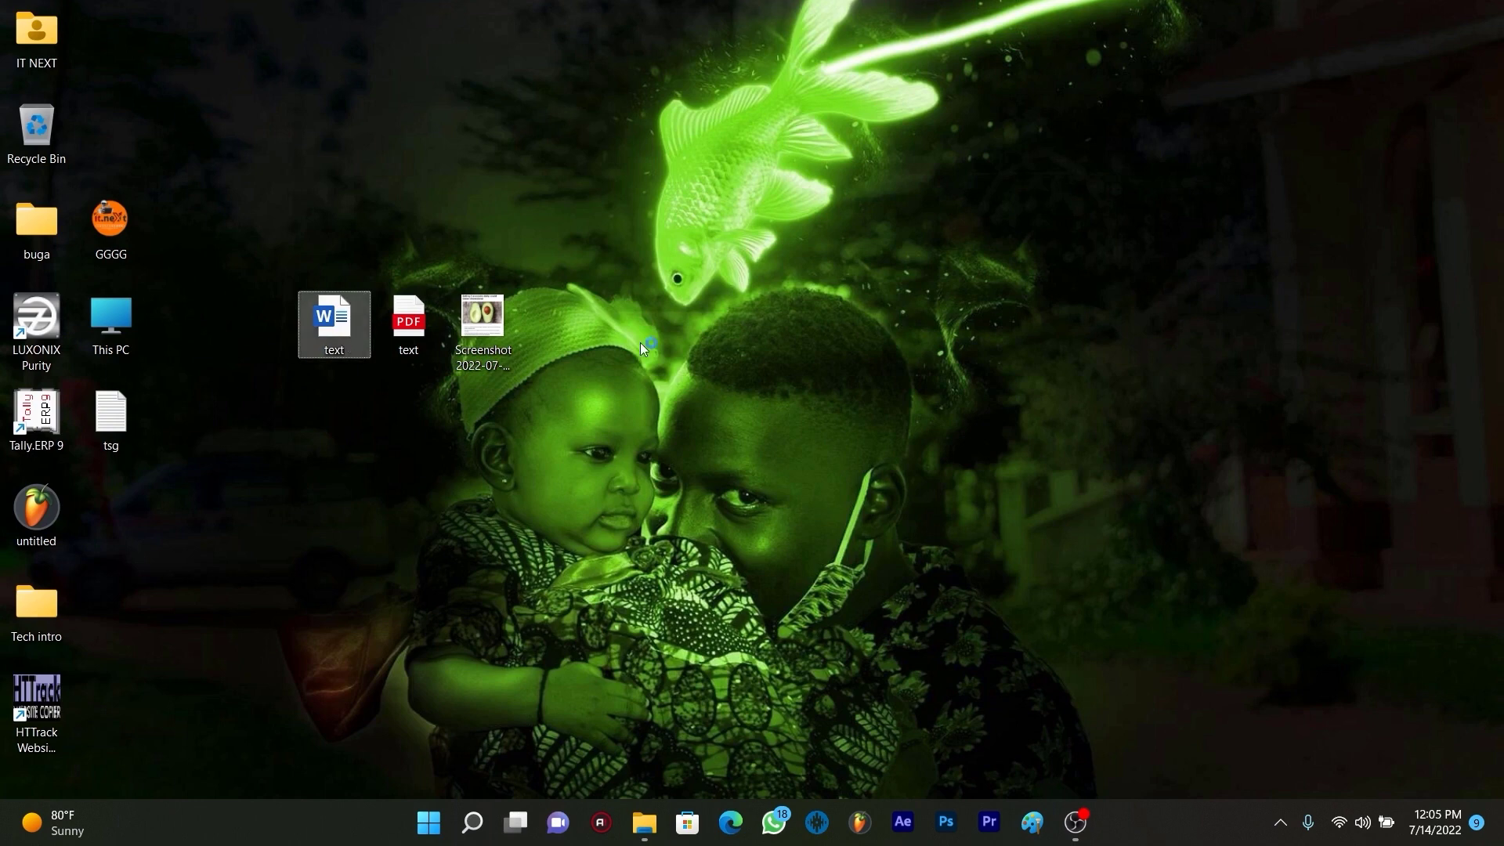